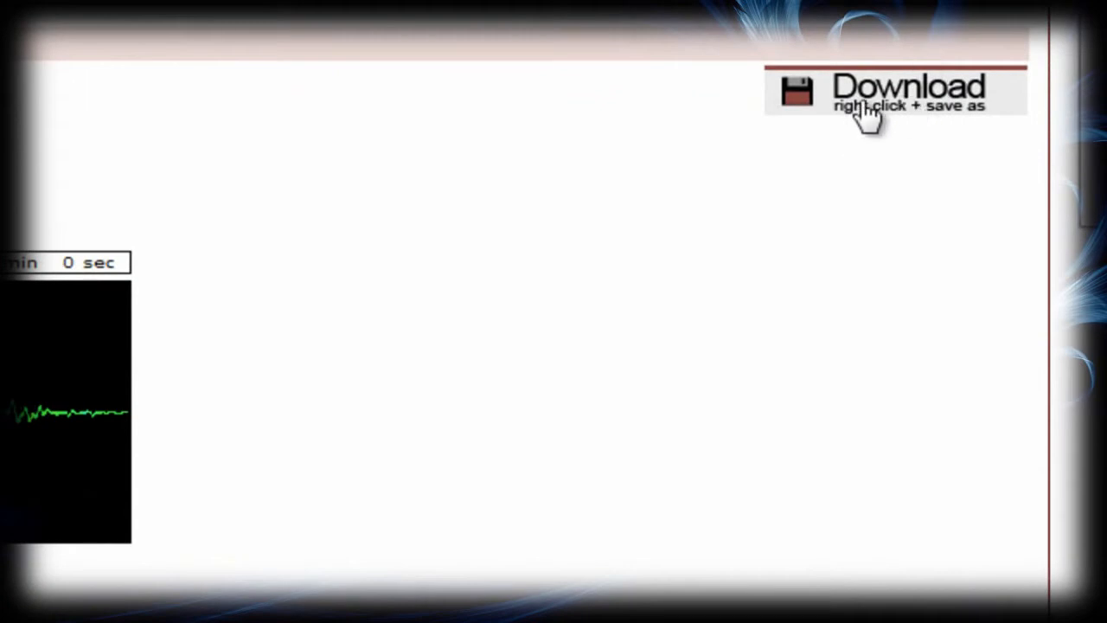
Step: Download the 45 Smith & Wesson.wav gunshot sample from the freesound sample page
click(861, 108)
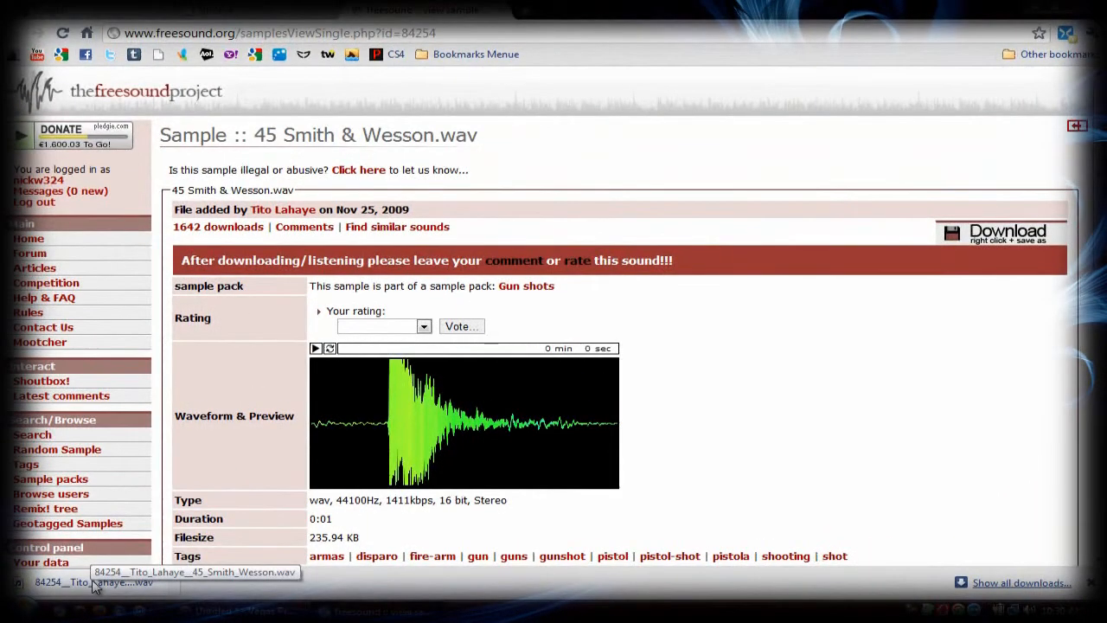
key(ctrl+shift+Tab)
key(ctrl+Tab)
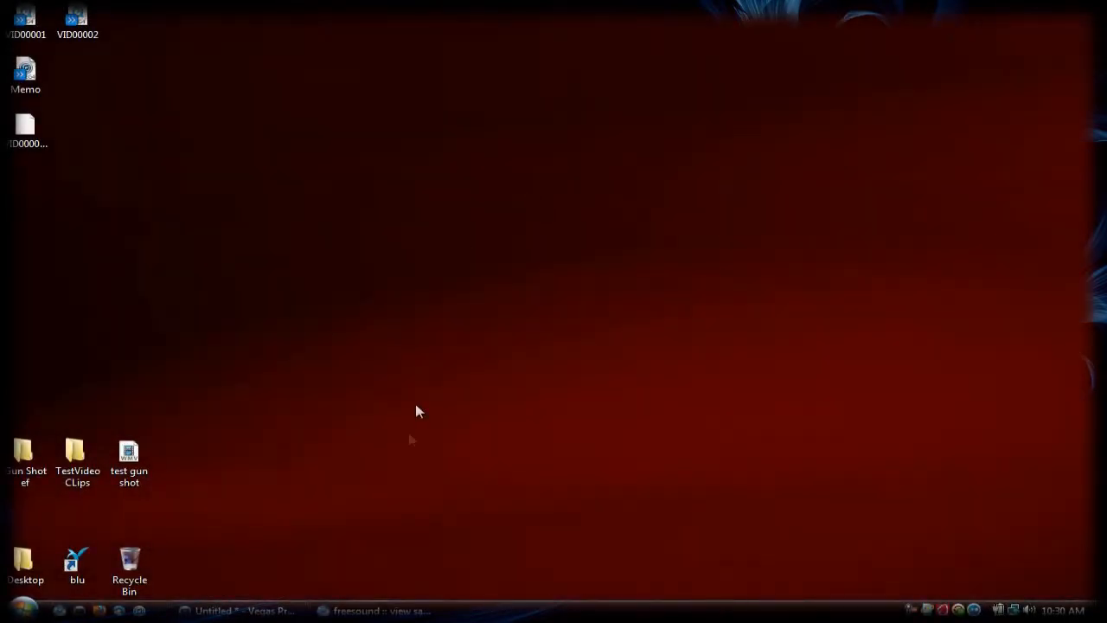
Step: Switch to Vegas Pro, place VID00002.MP4 at the start of the timeline and delete its audio track
click(238, 611)
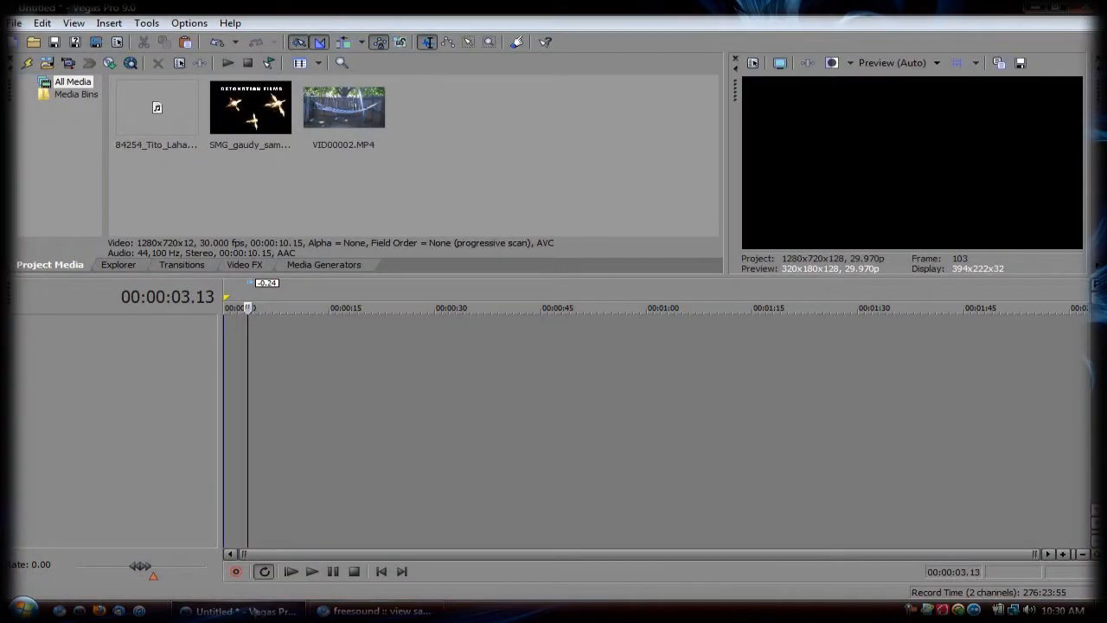
click(370, 112)
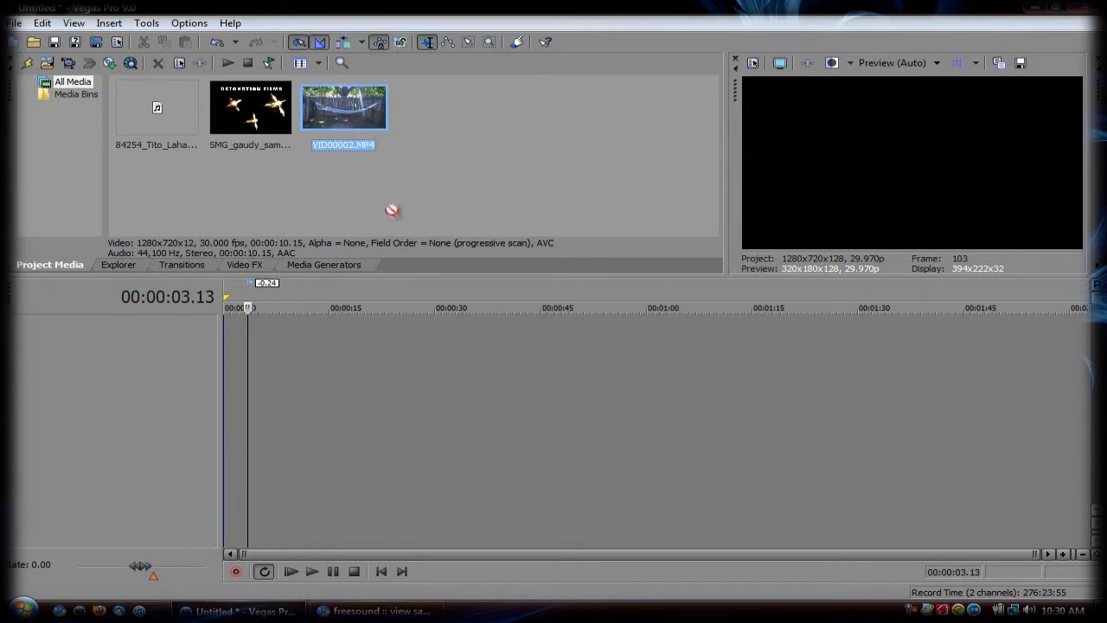
drag(342, 336, 224, 343)
right_click(106, 398)
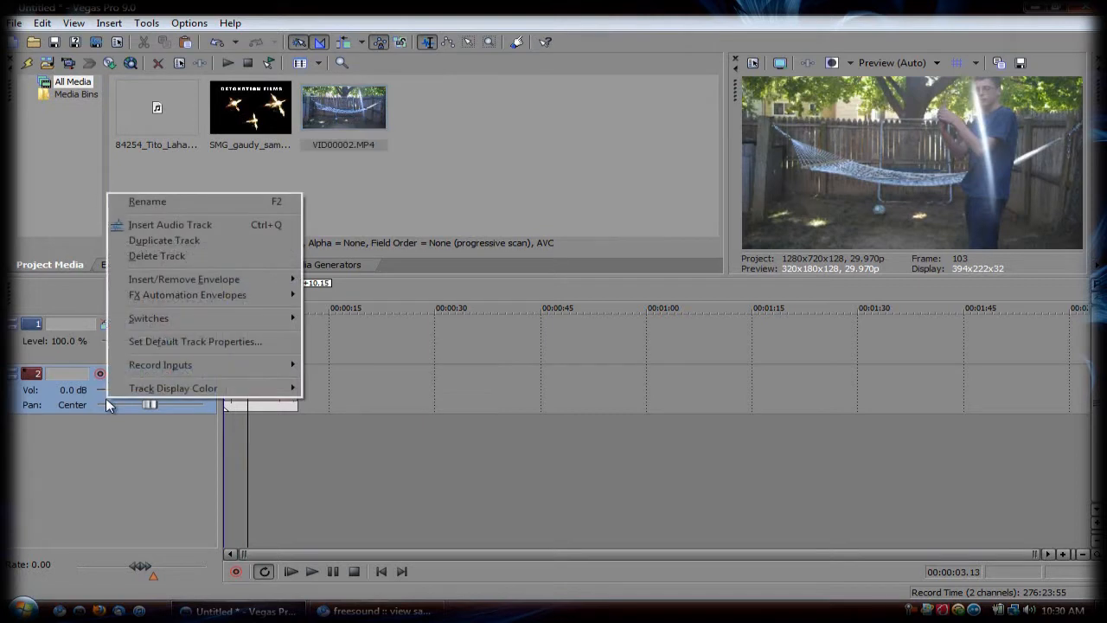
click(150, 255)
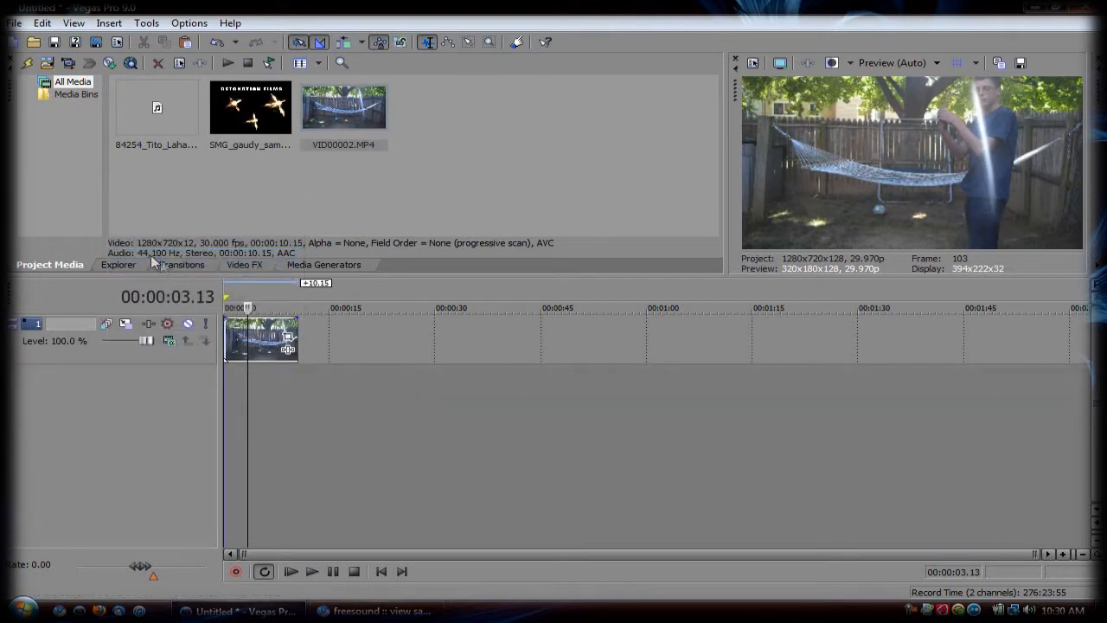
Step: Move the hammock video down to a second track and place SMG_gaudy_sample.mov on the track above it at 00:00:03.13
click(1064, 554)
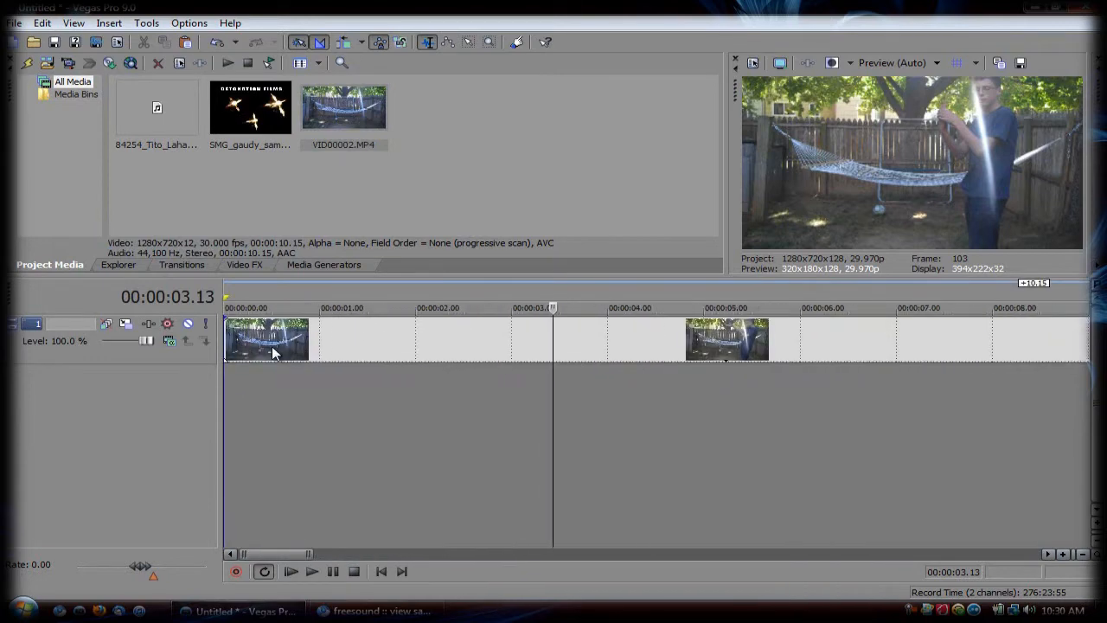
scroll(273, 352, down, 2)
drag(282, 342, 272, 394)
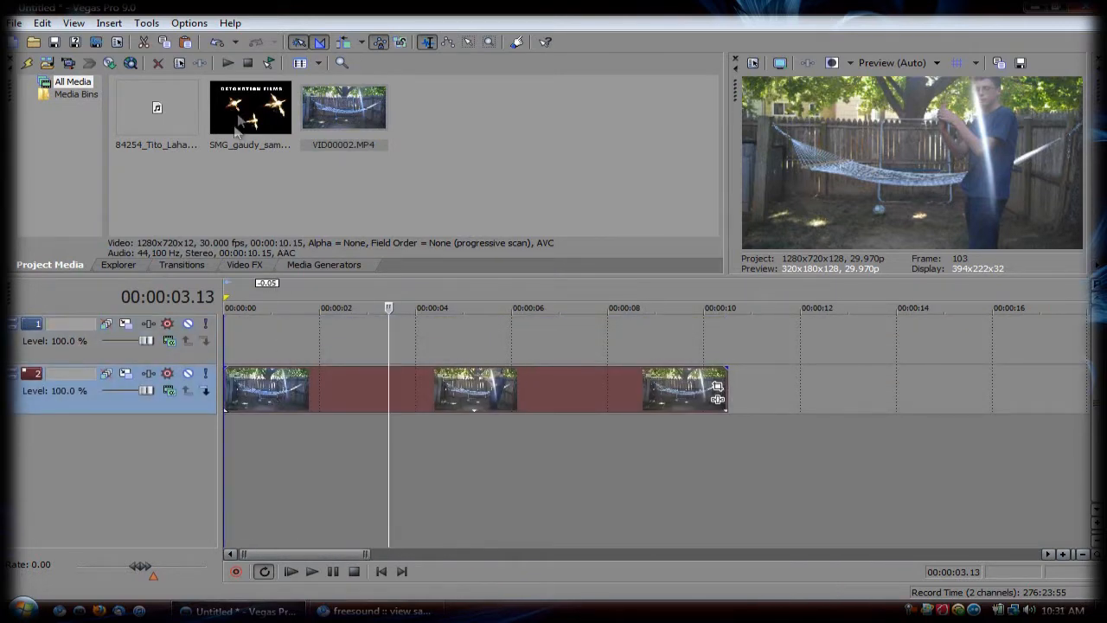
drag(235, 130, 374, 266)
drag(406, 339, 400, 339)
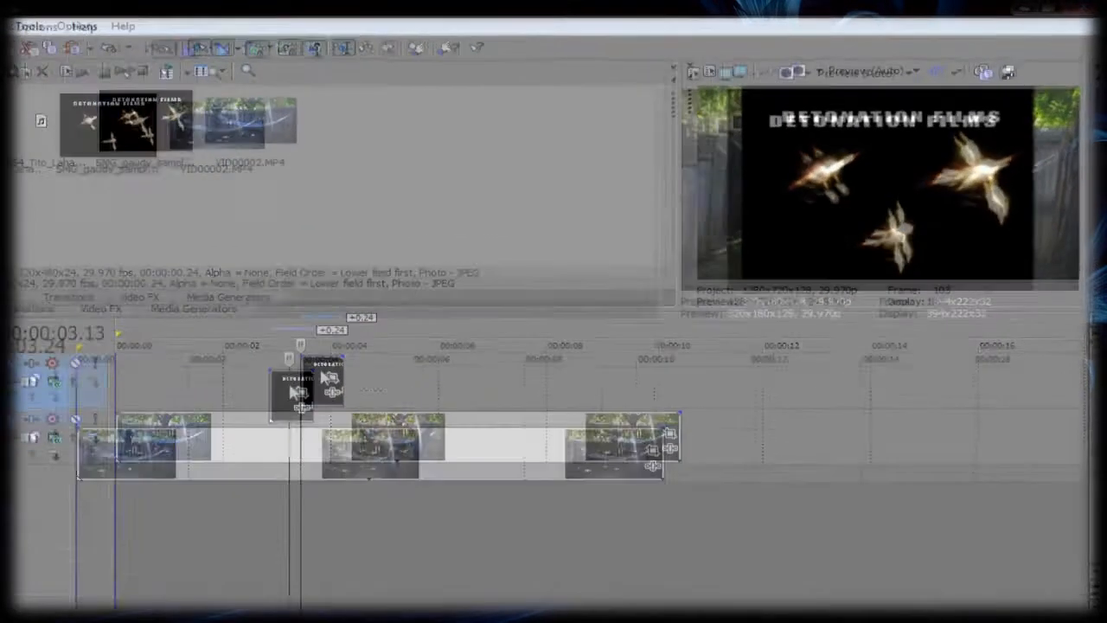
Step: Trim the start of the SMG_gaudy_sample clip to frame 114, just before the single large muzzle flash
scroll(408, 329, up, 2)
click(507, 449)
key(Left)
key(Left)
key(Left)
key(Left)
key(Left)
key(Left)
key(Left)
key(Left)
key(Left)
key(Left)
key(Left)
key(Left)
key(Left)
key(Left)
key(Left)
key(Left)
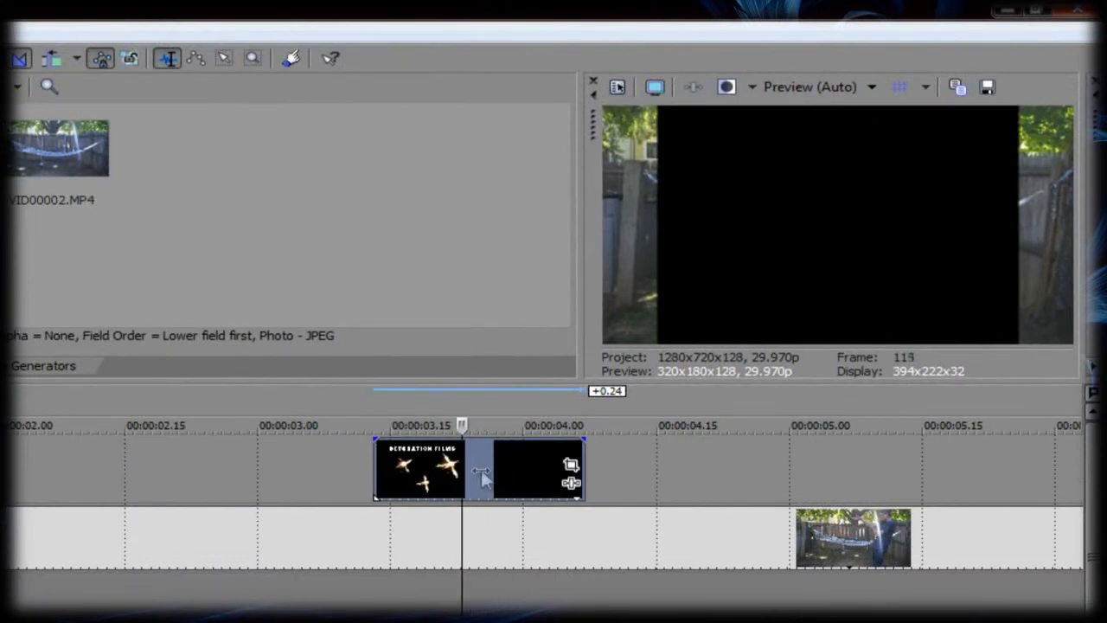
key(Right)
key(Right)
key(Right)
key(Right)
key(Right)
key(Right)
key(Right)
key(Right)
key(Right)
key(Right)
key(Right)
key(Right)
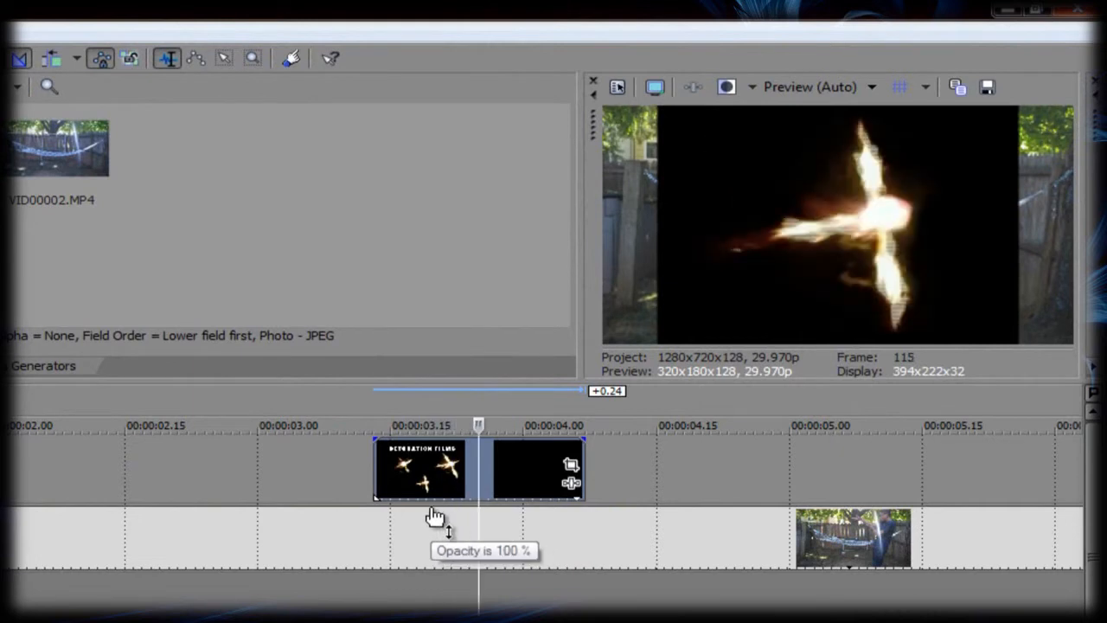
key(Left)
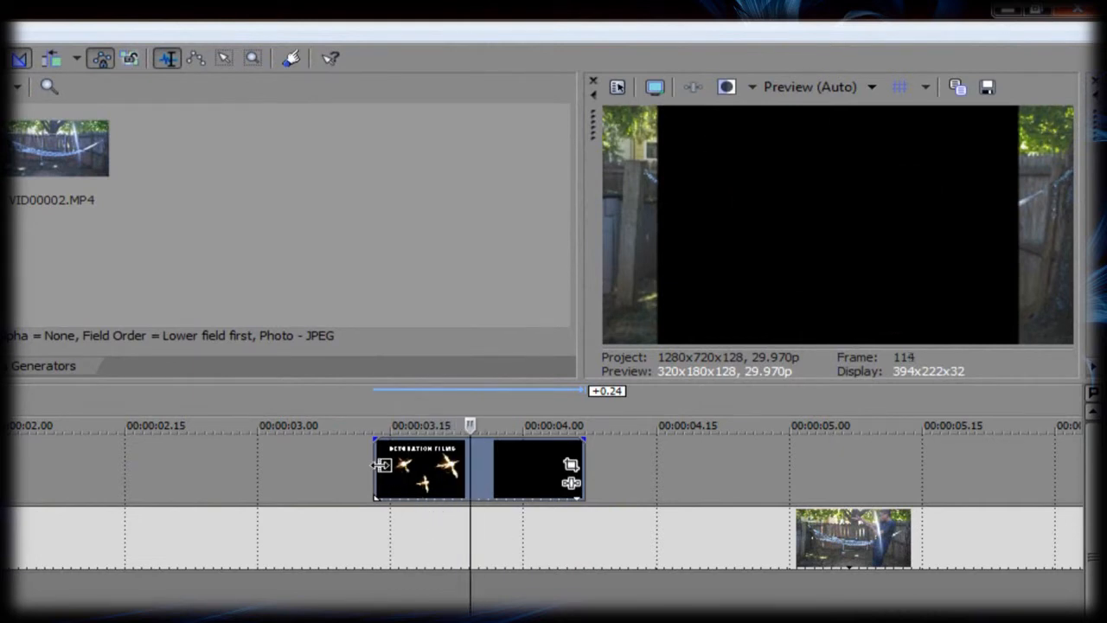
drag(374, 467, 478, 466)
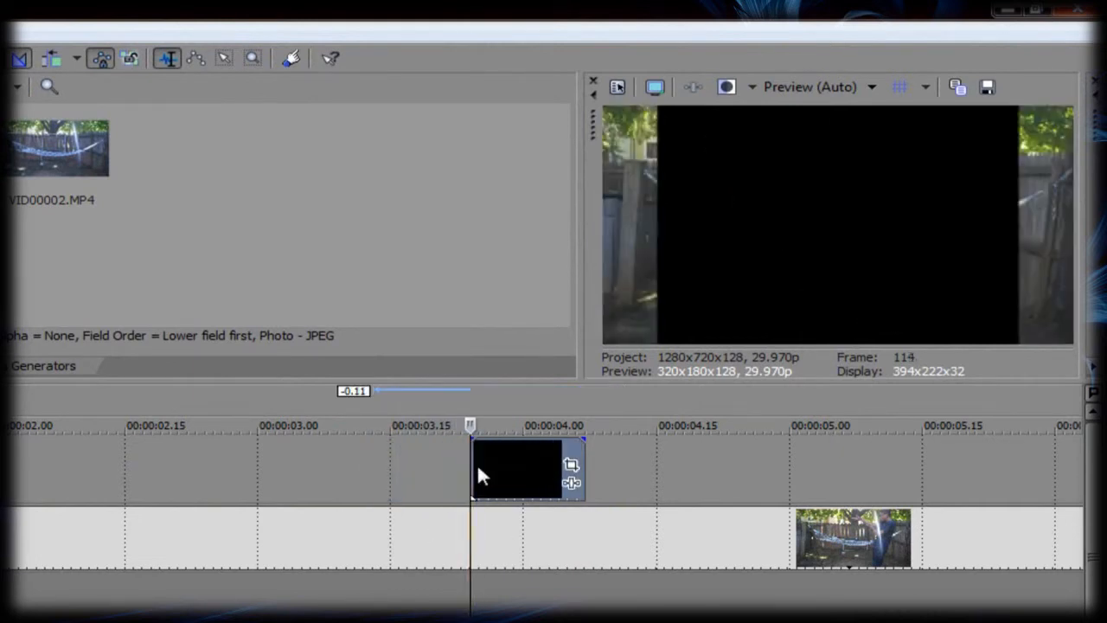
Step: Trim the end of the SMG_gaudy_sample clip to frame 117 and check the remaining muzzle flash frame by frame
key(Right)
key(Right)
key(Right)
key(Right)
key(Right)
key(Right)
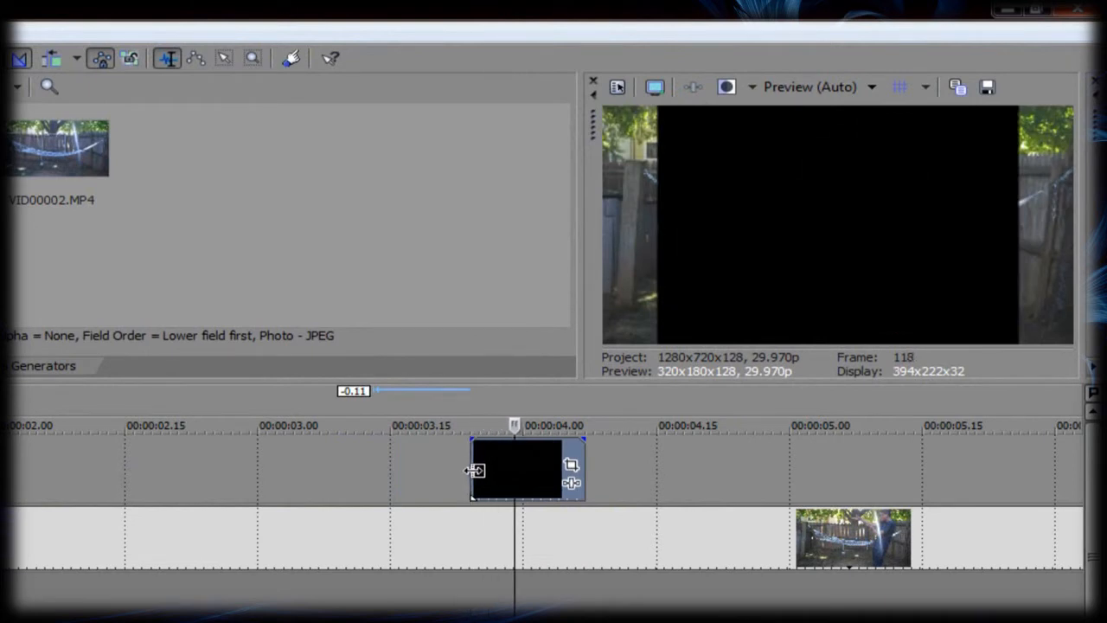
key(Left)
key(Left)
key(Left)
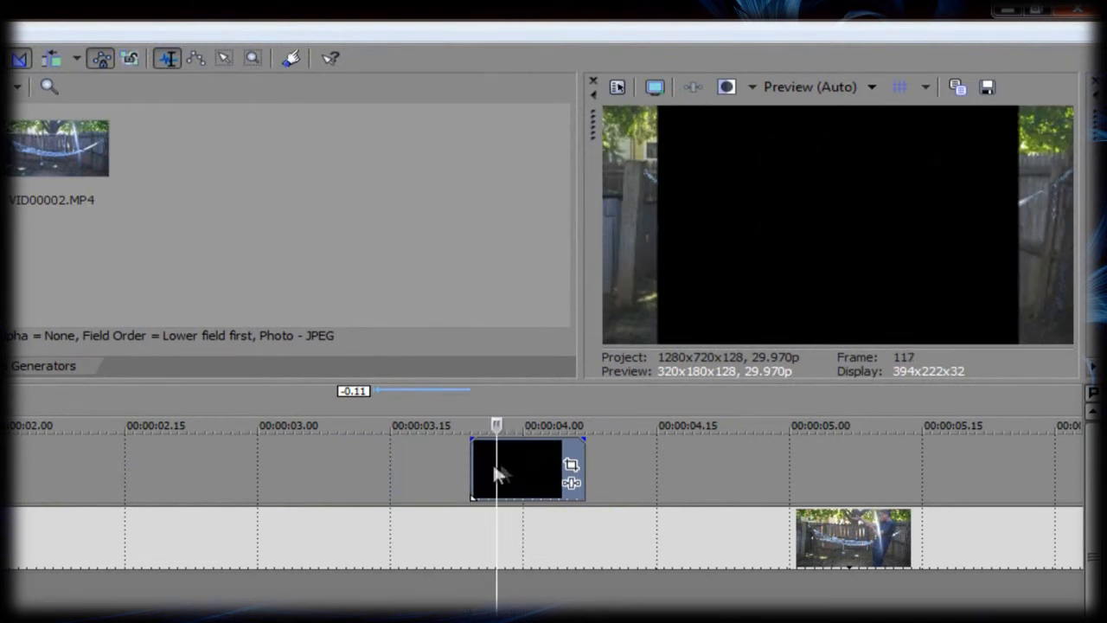
drag(576, 459, 492, 464)
click(471, 463)
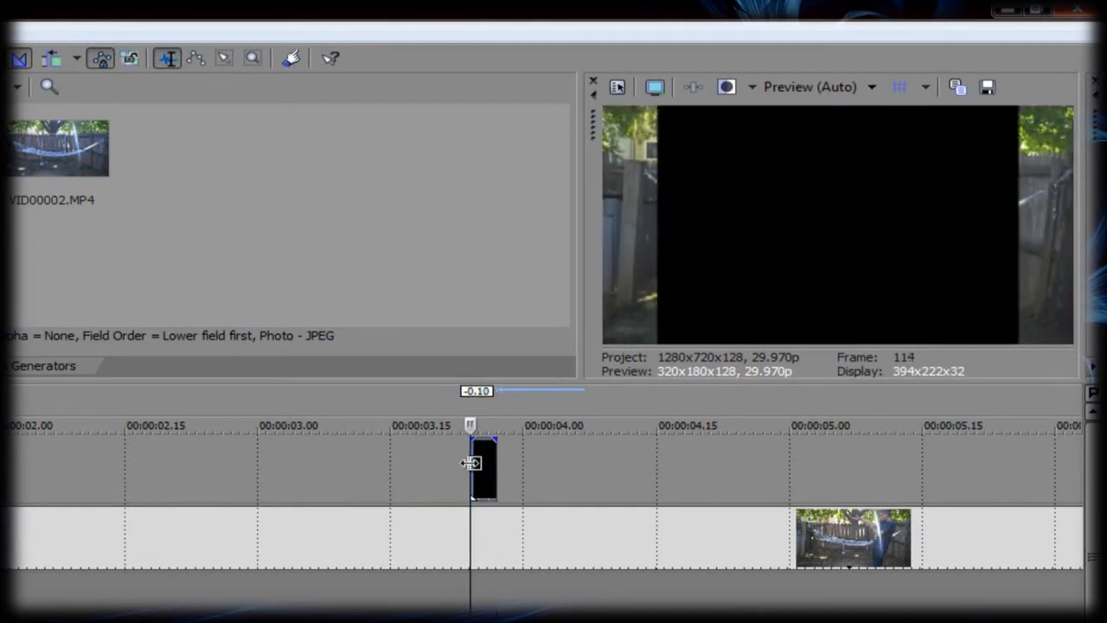
key(Right)
key(Right)
key(Right)
key(Left)
key(Left)
Step: Find the shot moment in the video at frame 155 and move the trimmed muzzle flash clip to start there
scroll(441, 499, down, 5)
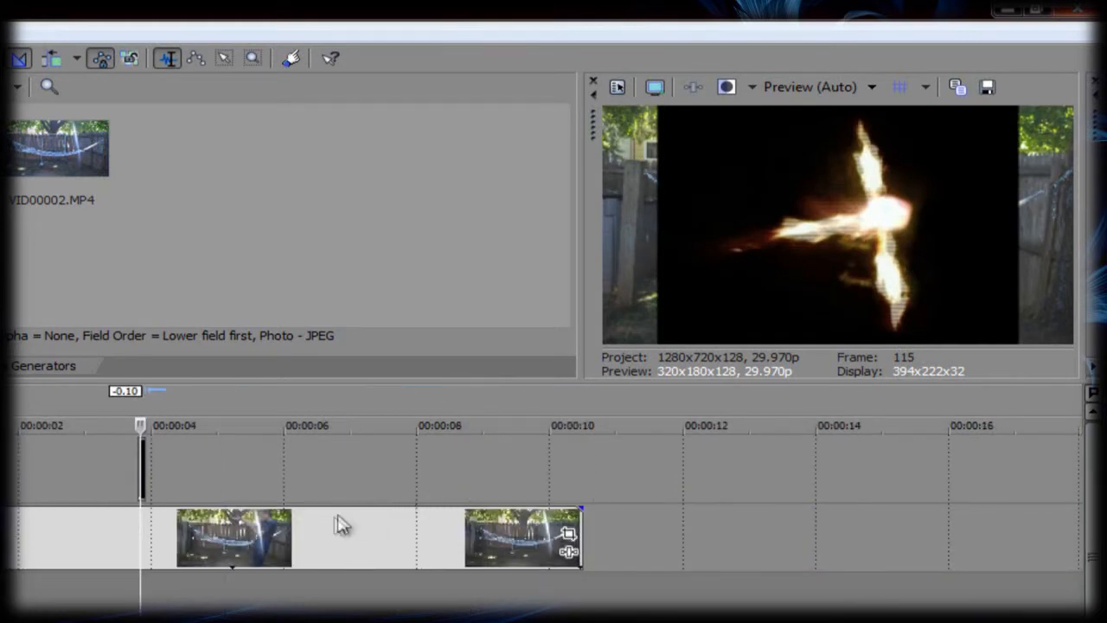
click(236, 530)
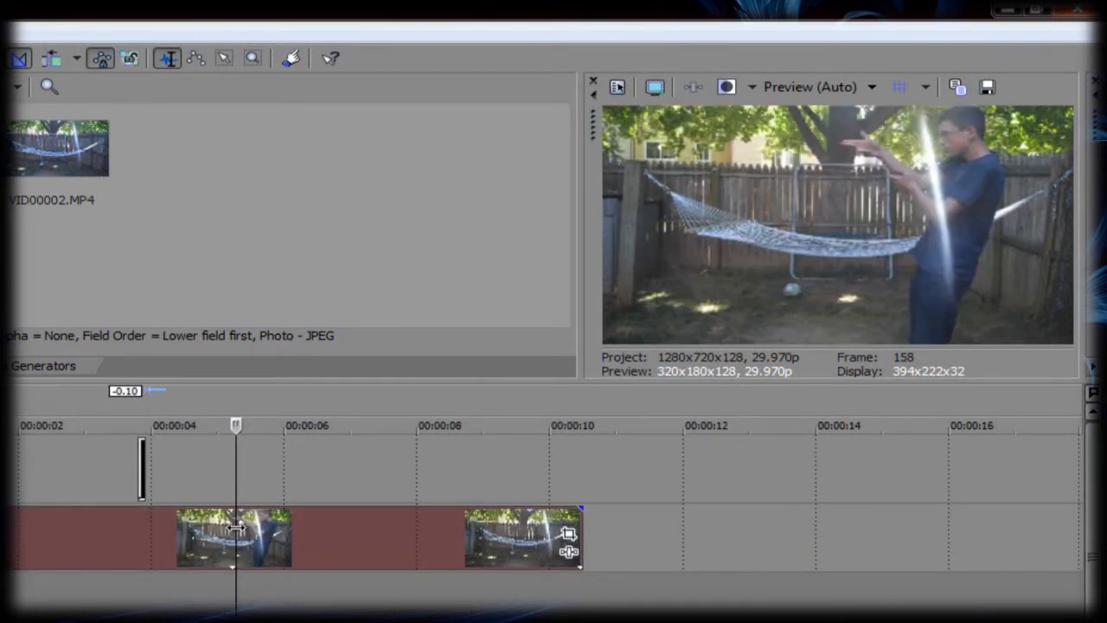
key(Right)
key(Right)
key(Right)
key(Right)
key(Right)
key(Right)
key(Right)
key(Left)
key(Left)
key(Left)
key(Left)
key(Left)
key(Left)
key(Left)
key(Left)
key(Left)
key(Left)
key(Left)
key(Left)
key(Left)
key(Left)
key(Left)
key(Left)
key(Left)
key(Left)
key(Left)
key(Left)
key(Left)
key(Left)
key(Left)
key(Left)
key(Left)
key(Left)
key(Left)
key(Left)
key(Left)
key(space)
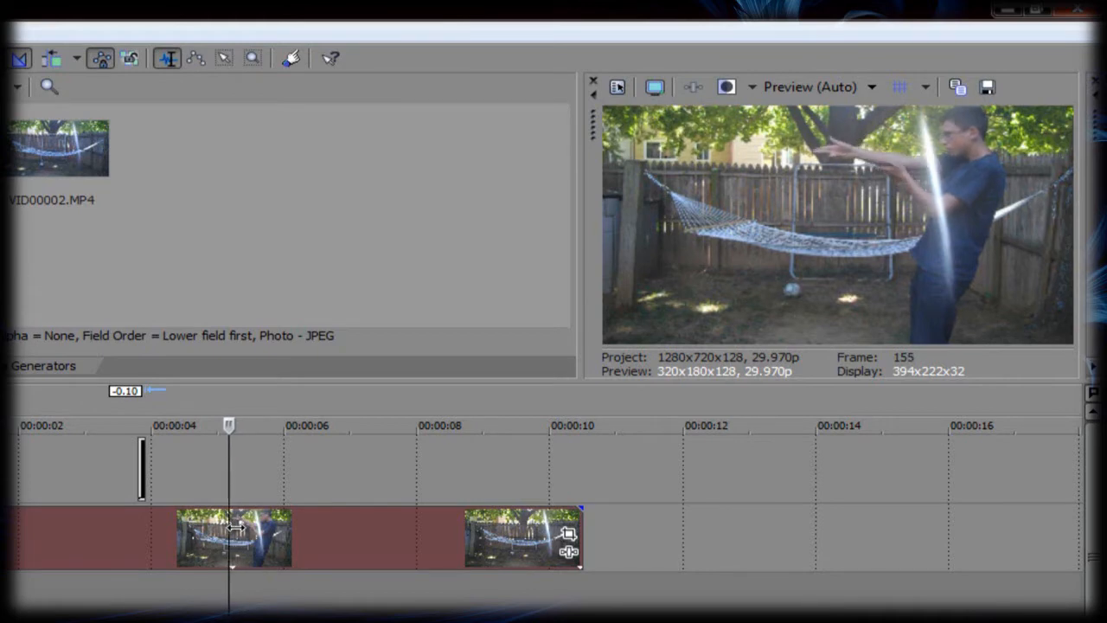
scroll(235, 524, up, 6)
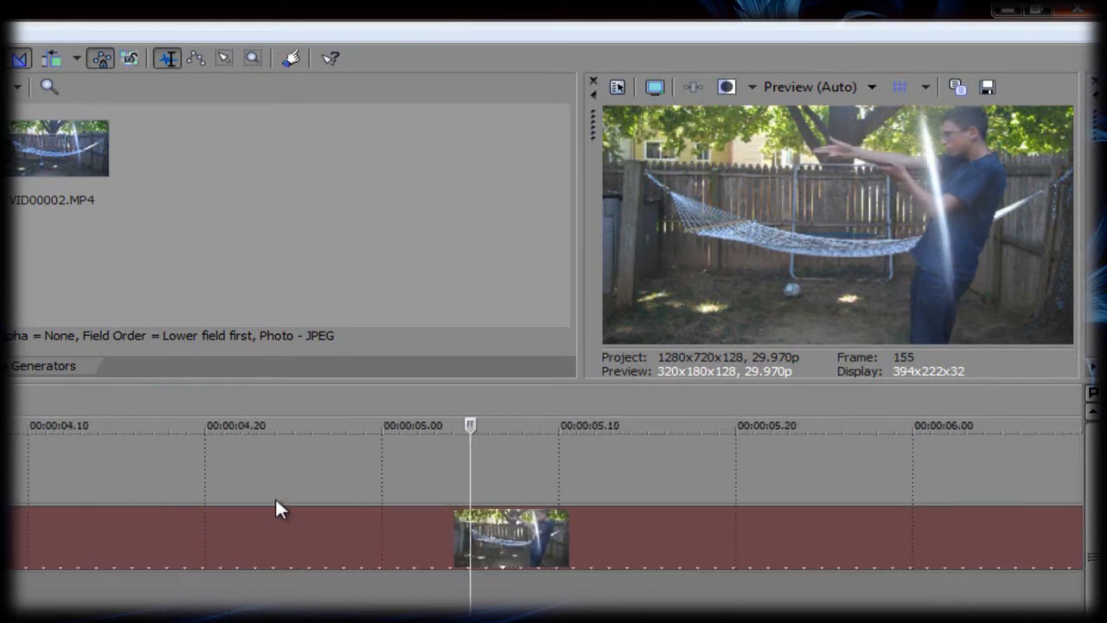
scroll(273, 509, down, 2)
drag(126, 460, 489, 468)
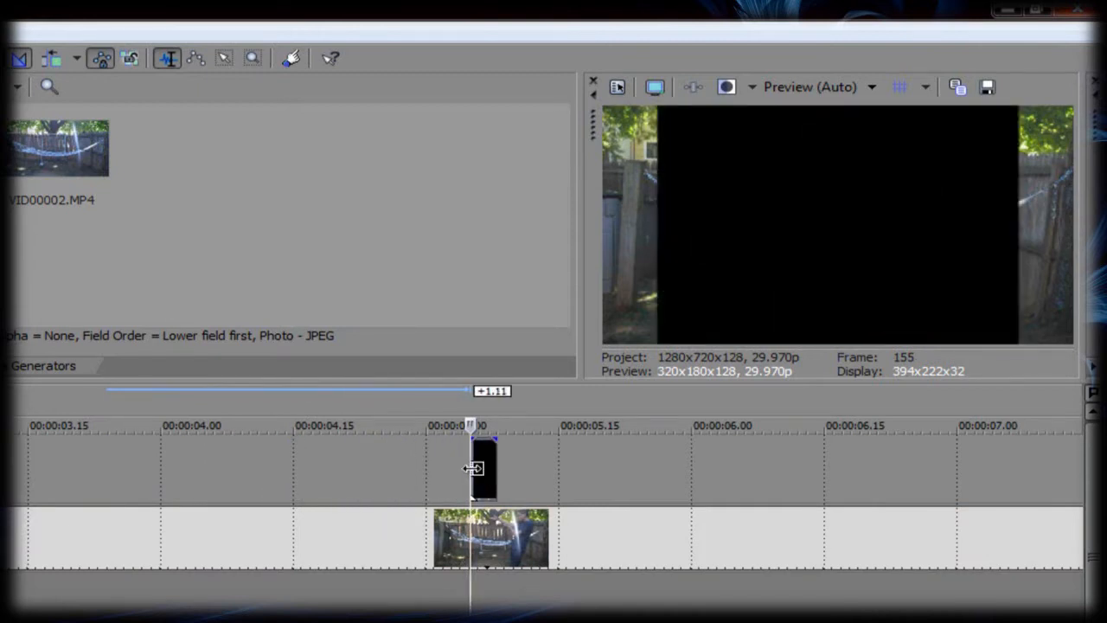
scroll(474, 476, up, 1)
scroll(475, 474, up, 1)
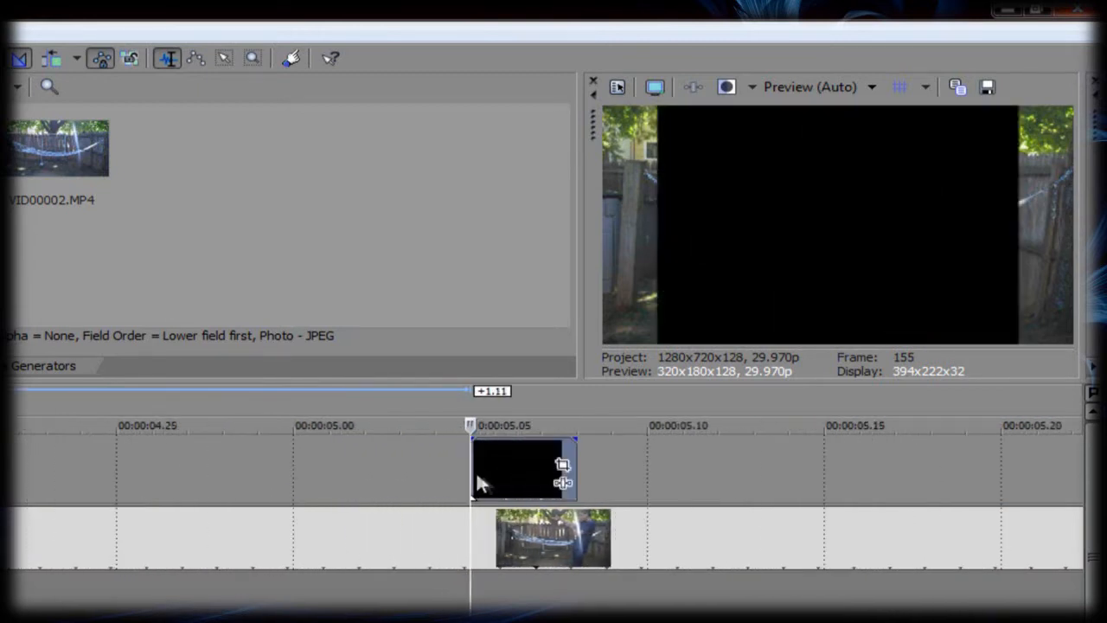
Step: Add the Sony Chroma Keyer effect to the muzzle flash clip with the playhead on the visible flash at frame 157
click(530, 472)
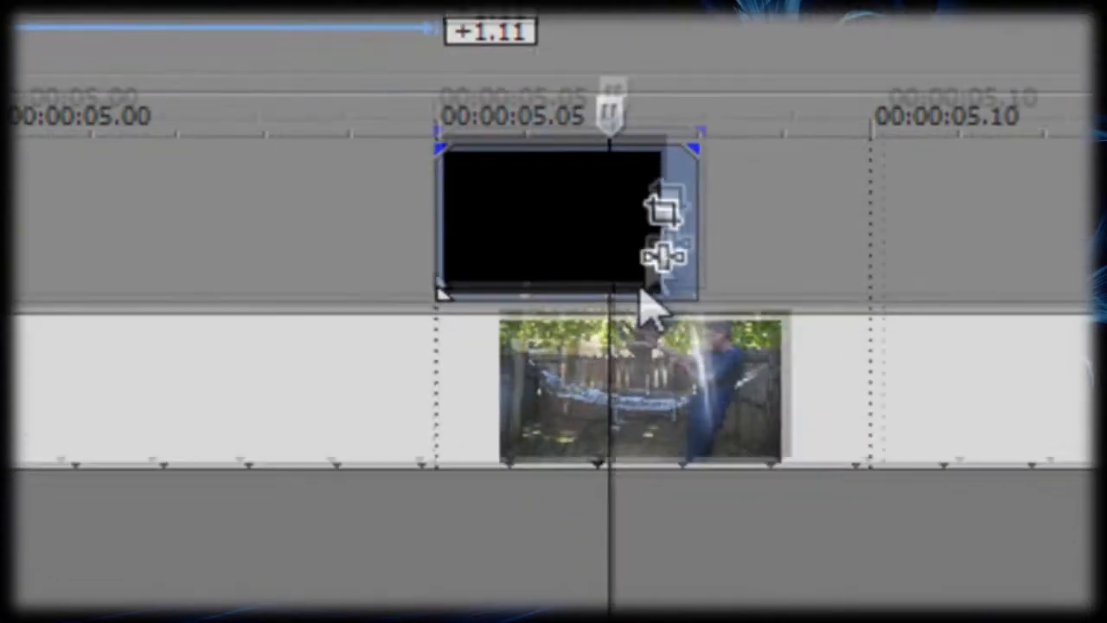
click(678, 229)
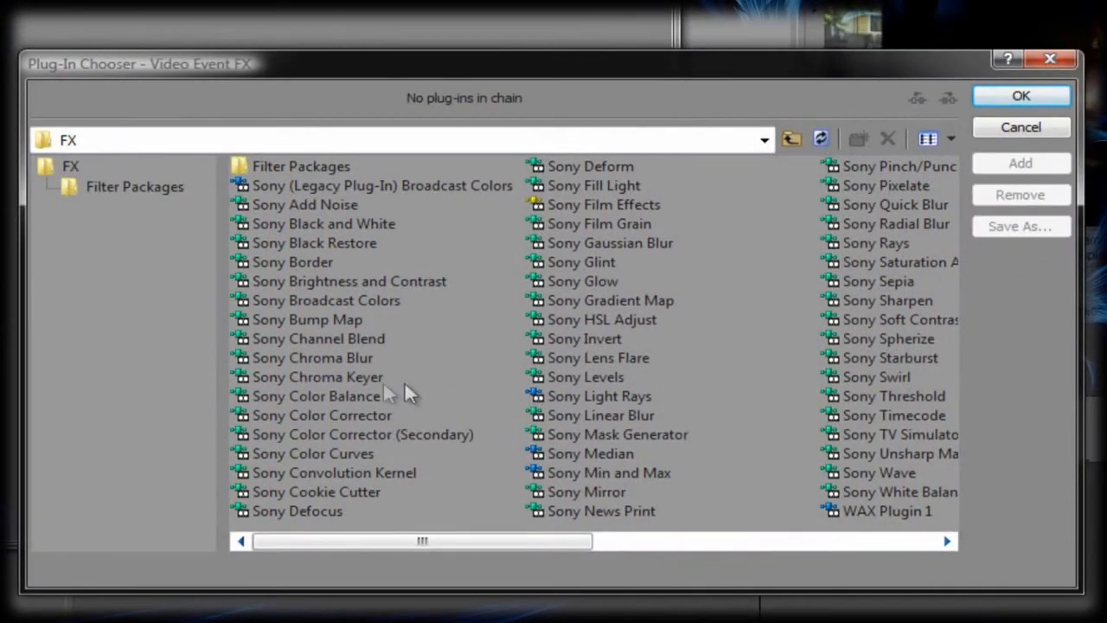
double_click(309, 378)
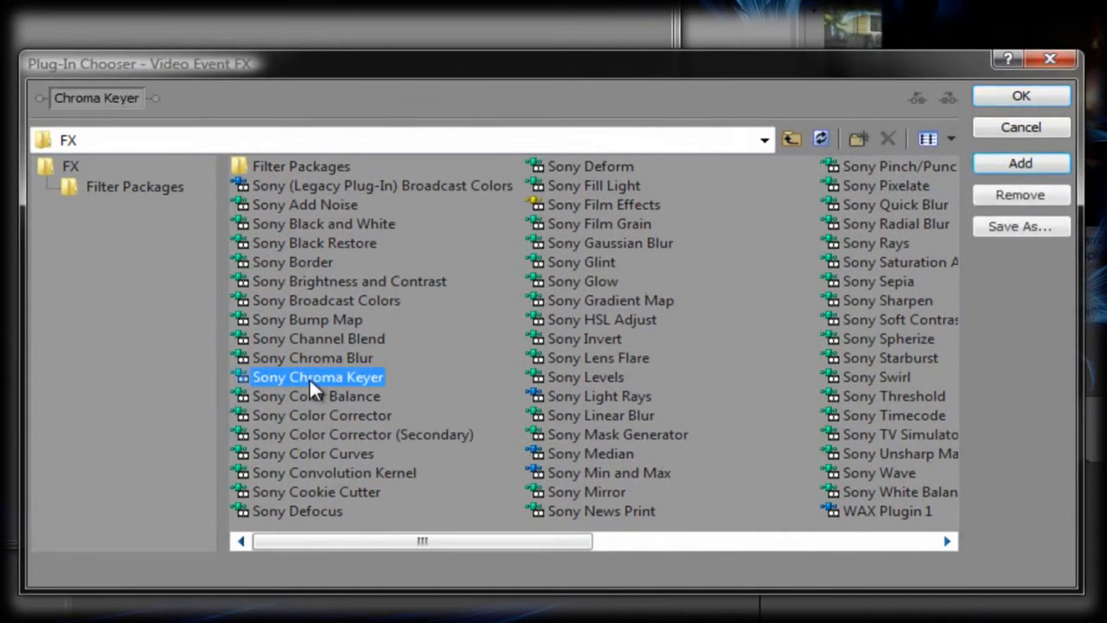
click(1021, 97)
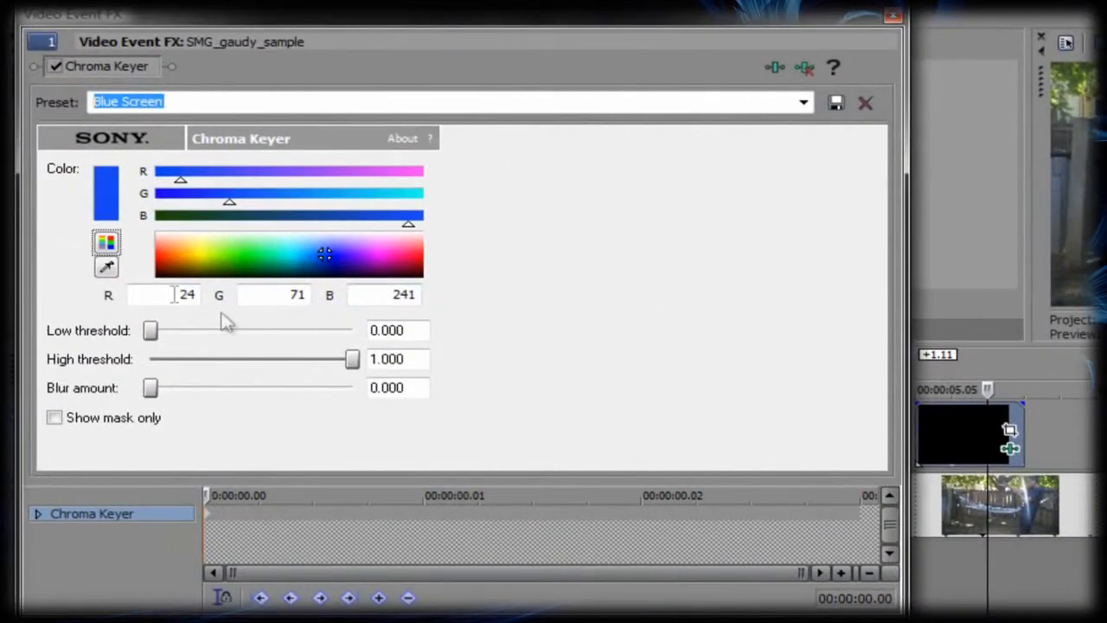
Step: Key out the muzzle flash clip's black background by sampling its colour from the preview, and close the effect settings
click(109, 268)
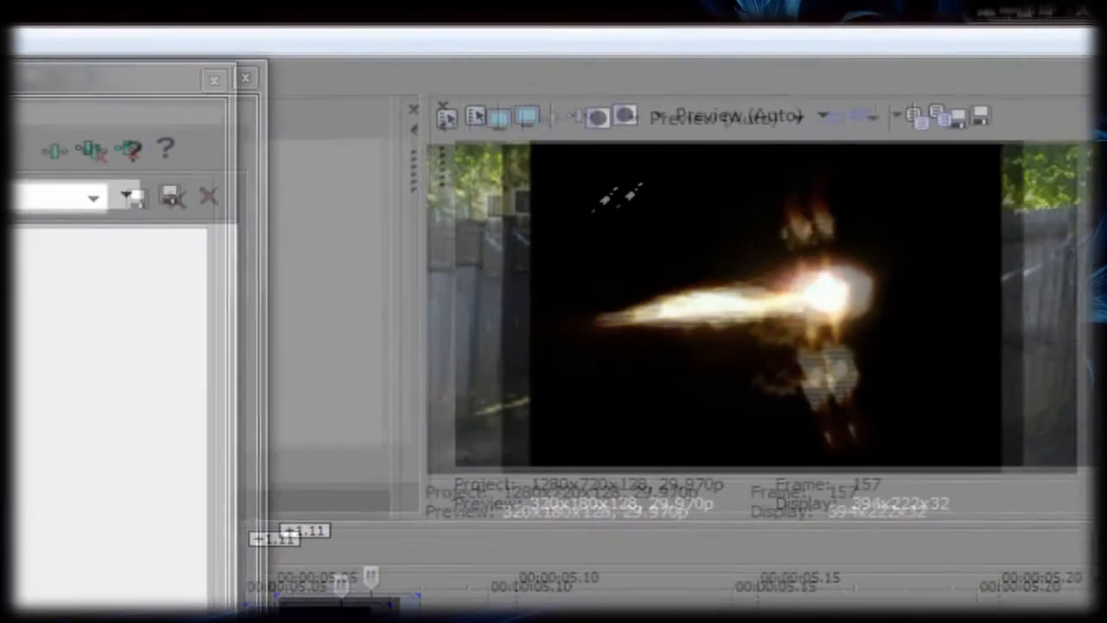
click(597, 207)
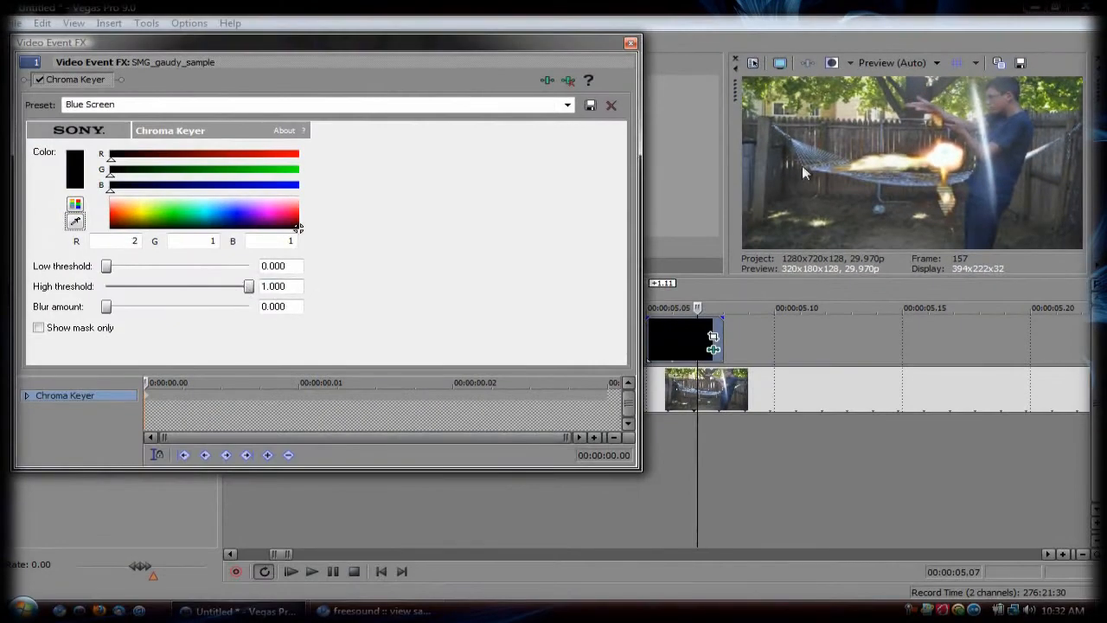
click(630, 44)
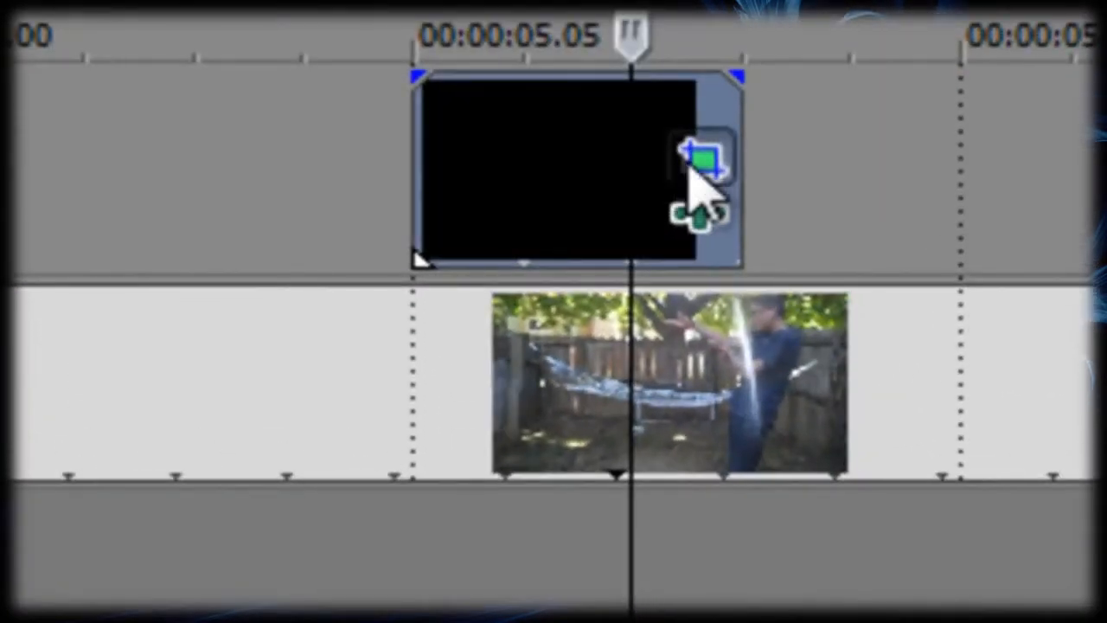
Step: Rotate the muzzle flash to about -185.3 degrees in Event Pan/Crop so that it points away from the shooter
click(700, 160)
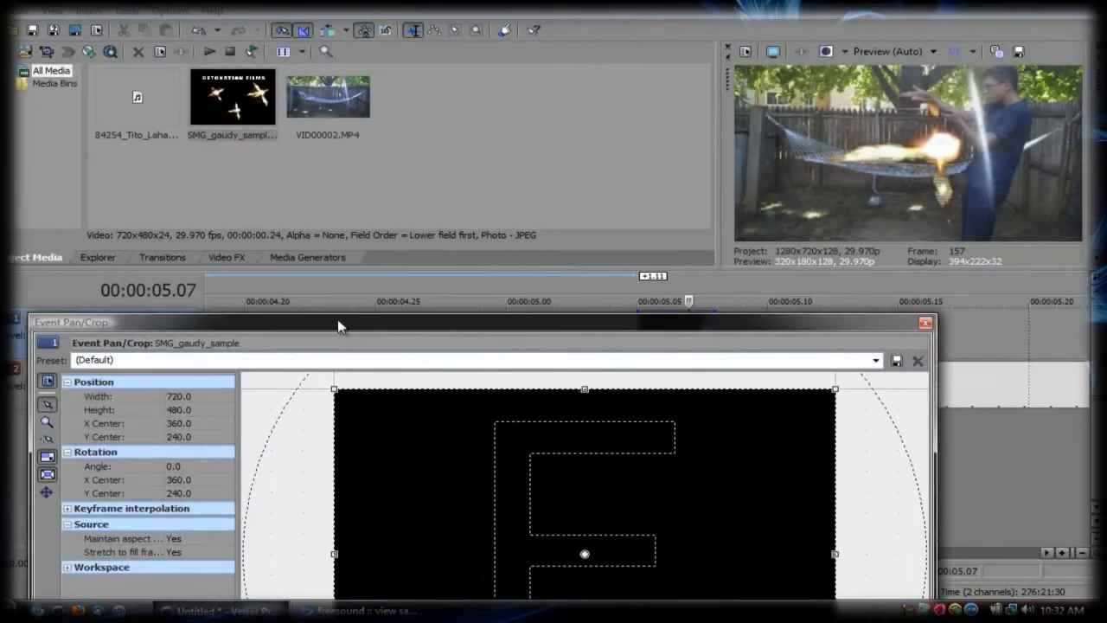
drag(338, 323, 297, 241)
mouse_move(289, 314)
mouse_down()
mouse_move(254, 440)
mouse_move(306, 303)
mouse_up()
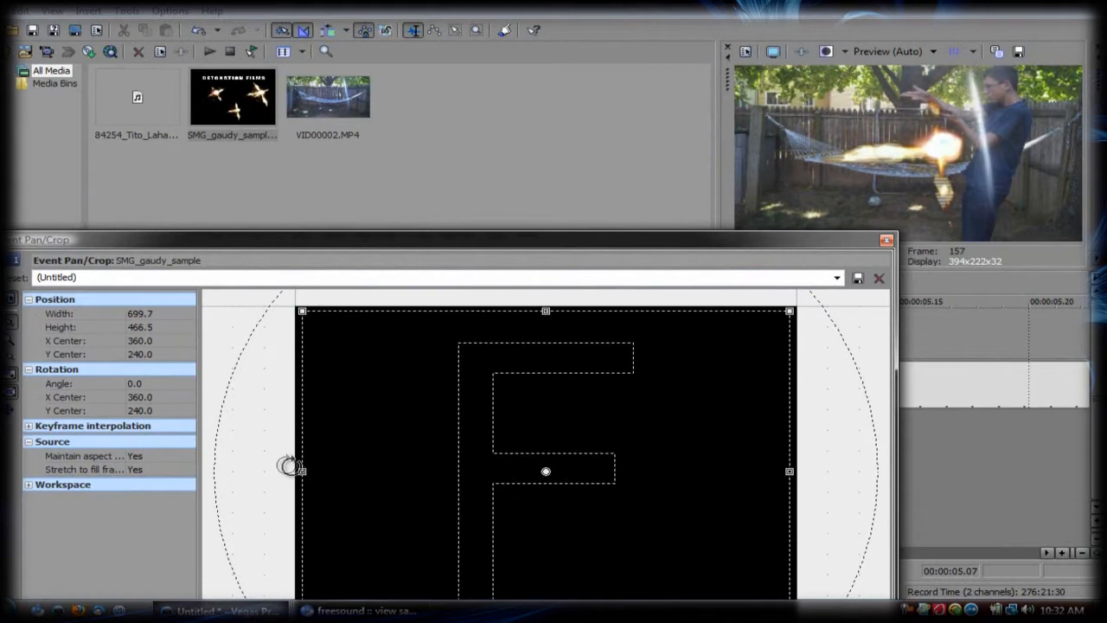
drag(289, 466, 660, 466)
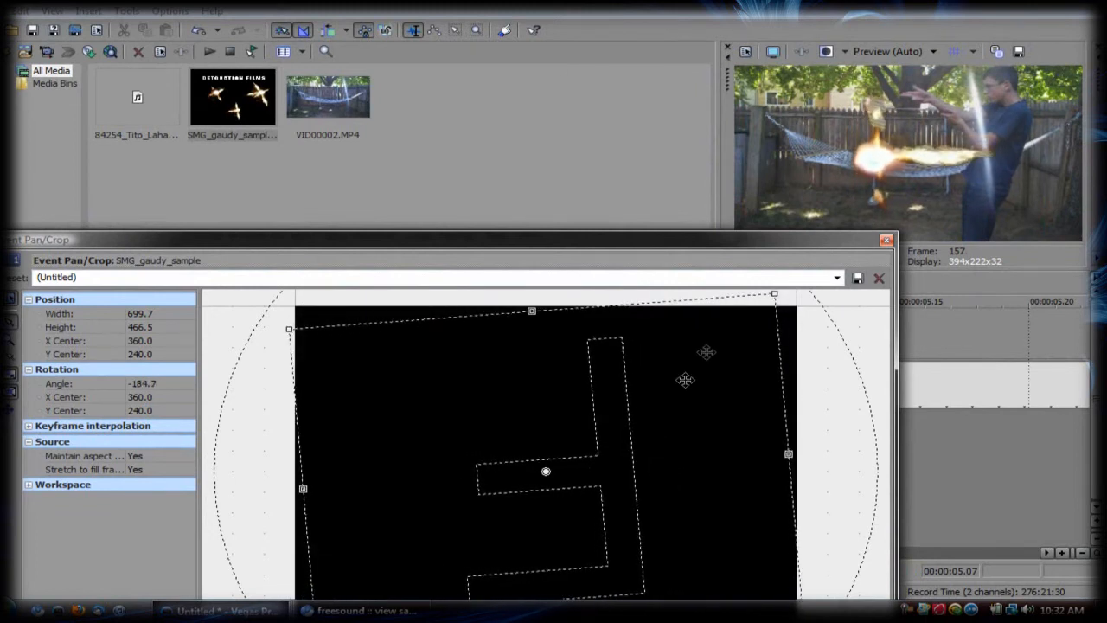
drag(760, 295, 895, 205)
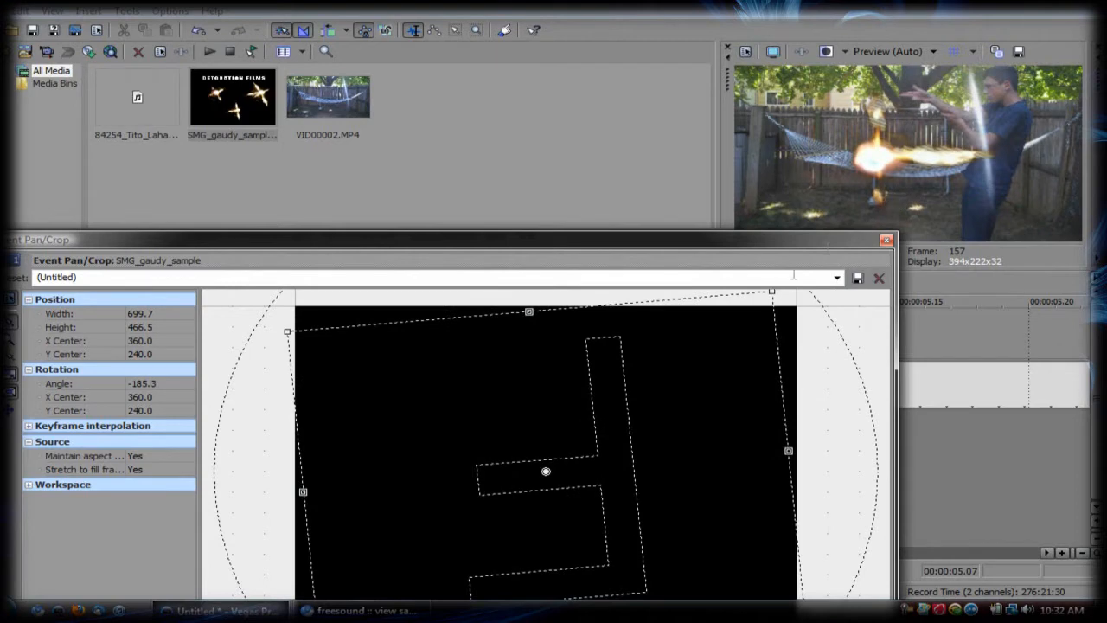
Step: Shrink the muzzle flash with a crop frame of about 1,357.5 by 905 and position it at the shooter's hands, centred about 332.1, 8.3
drag(780, 289, 730, 327)
drag(561, 487, 539, 336)
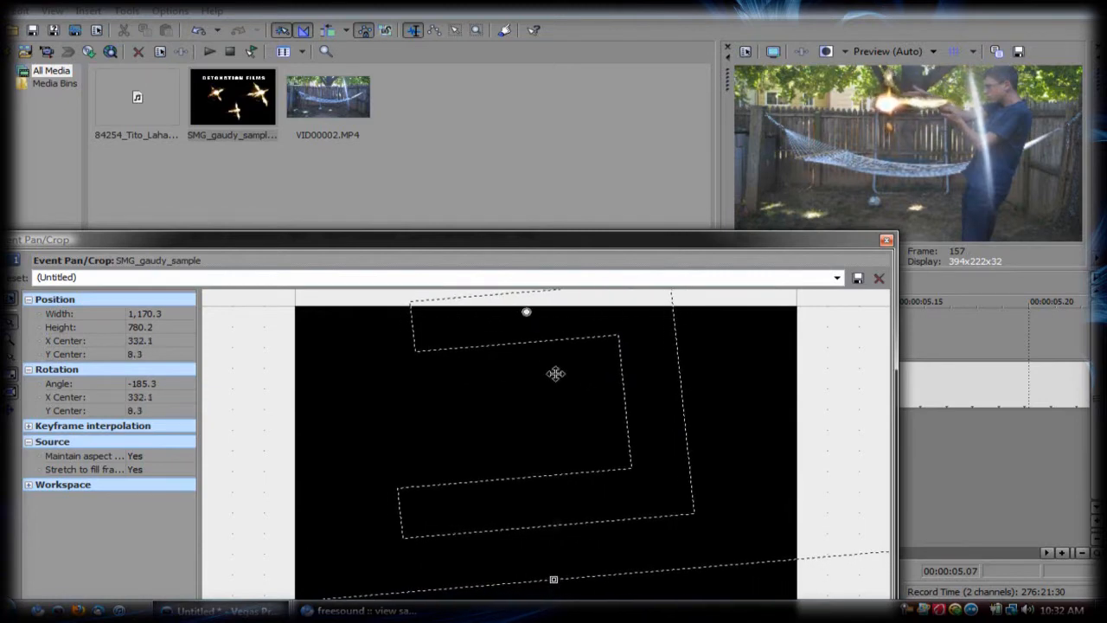
drag(557, 579, 554, 616)
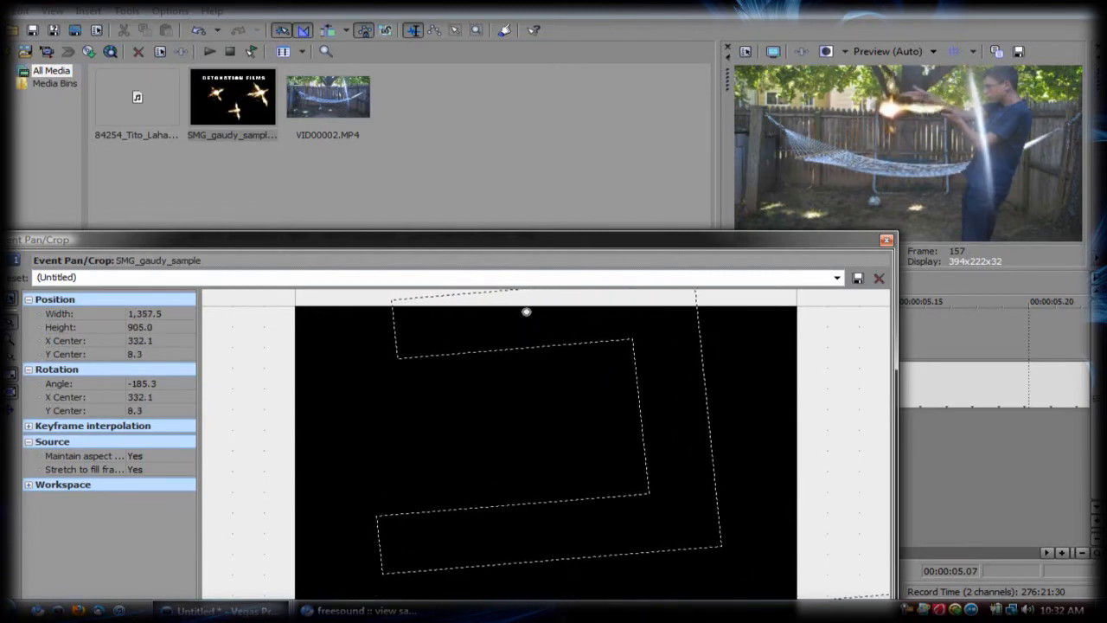
Step: Recentre the muzzle flash's crop frame at about 327.0, -36.7, and raise its Chroma Keyer low threshold to 1.000
drag(529, 516, 522, 474)
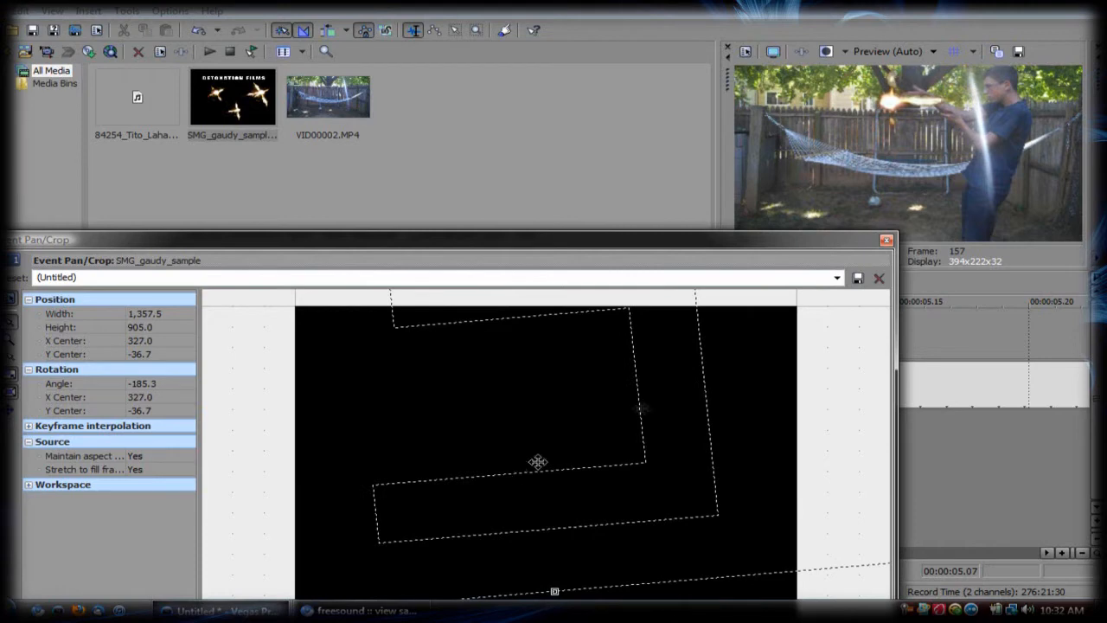
click(886, 240)
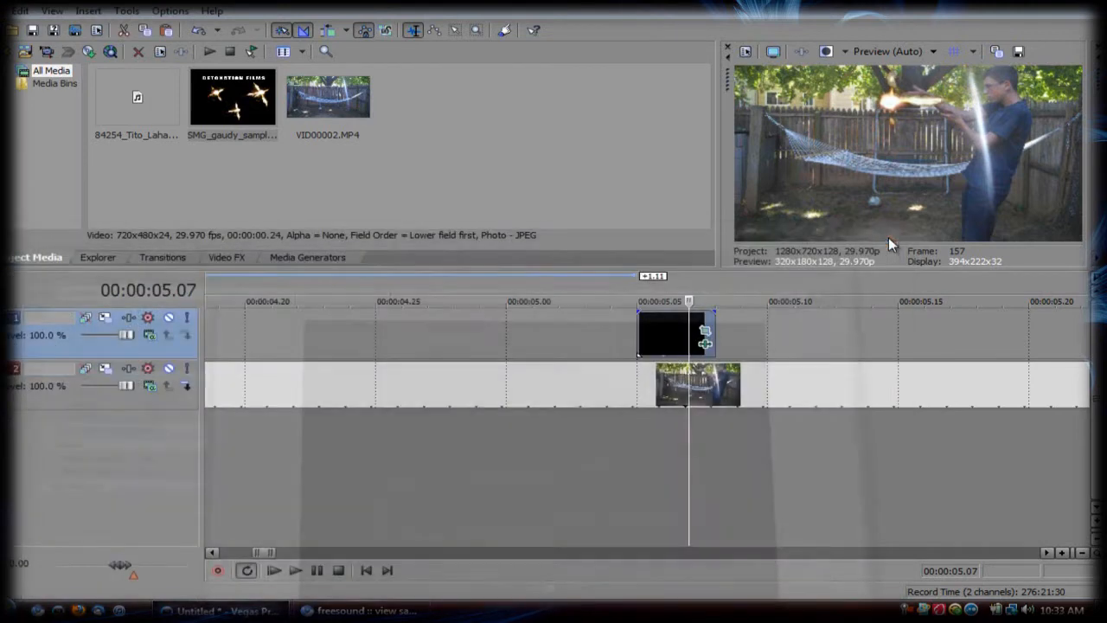
click(705, 347)
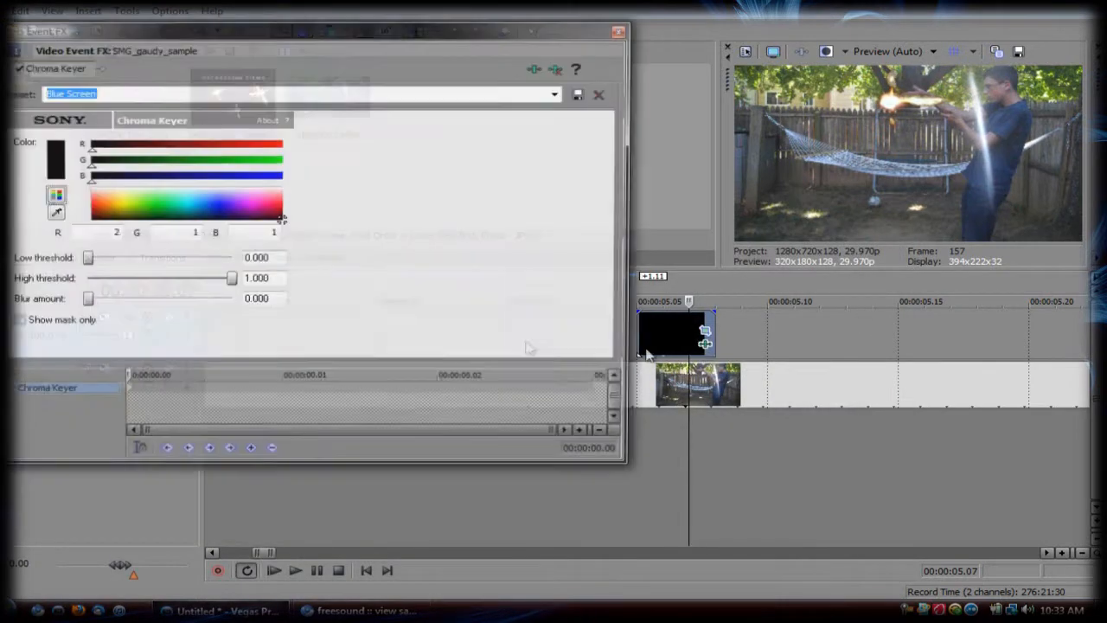
drag(90, 265, 256, 275)
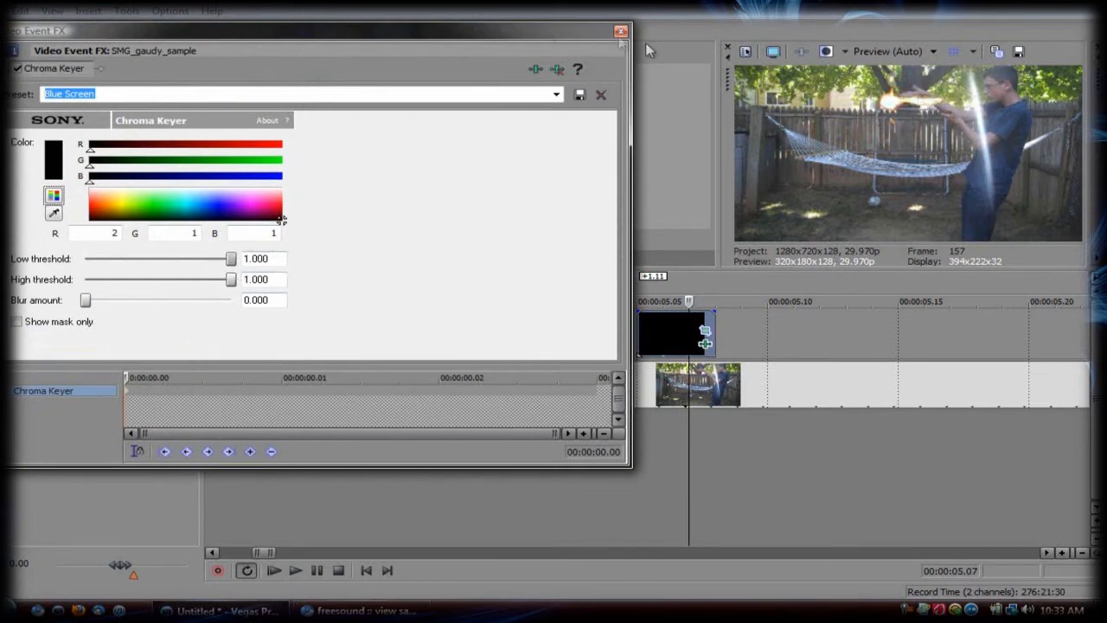
click(620, 33)
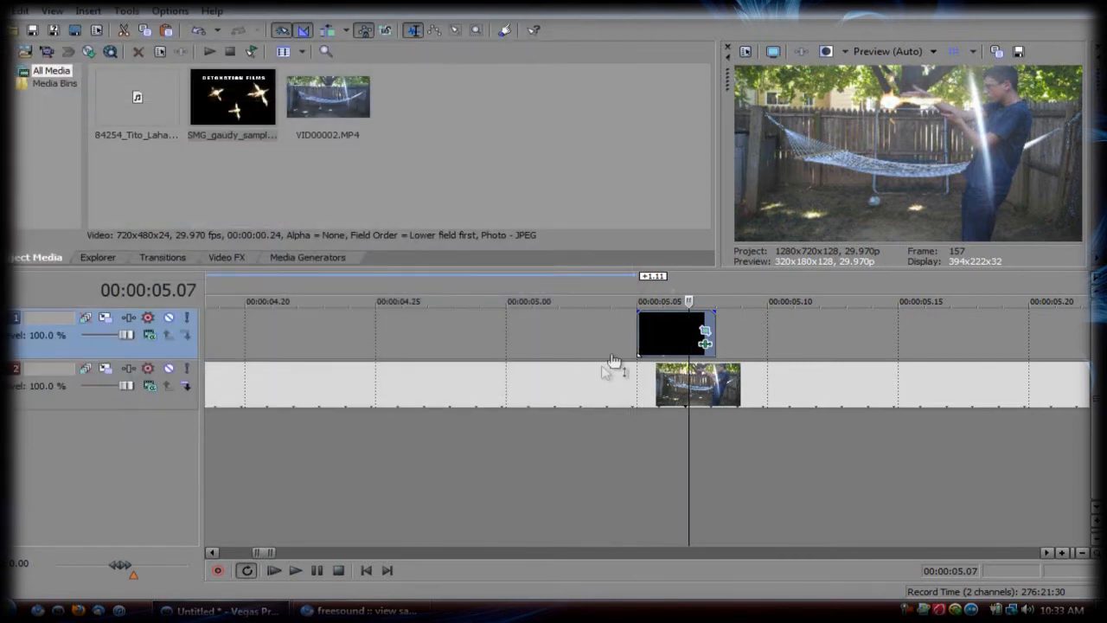
Step: Play back the section around the muzzle flash a few times to check its timing and placement
click(578, 381)
key(space)
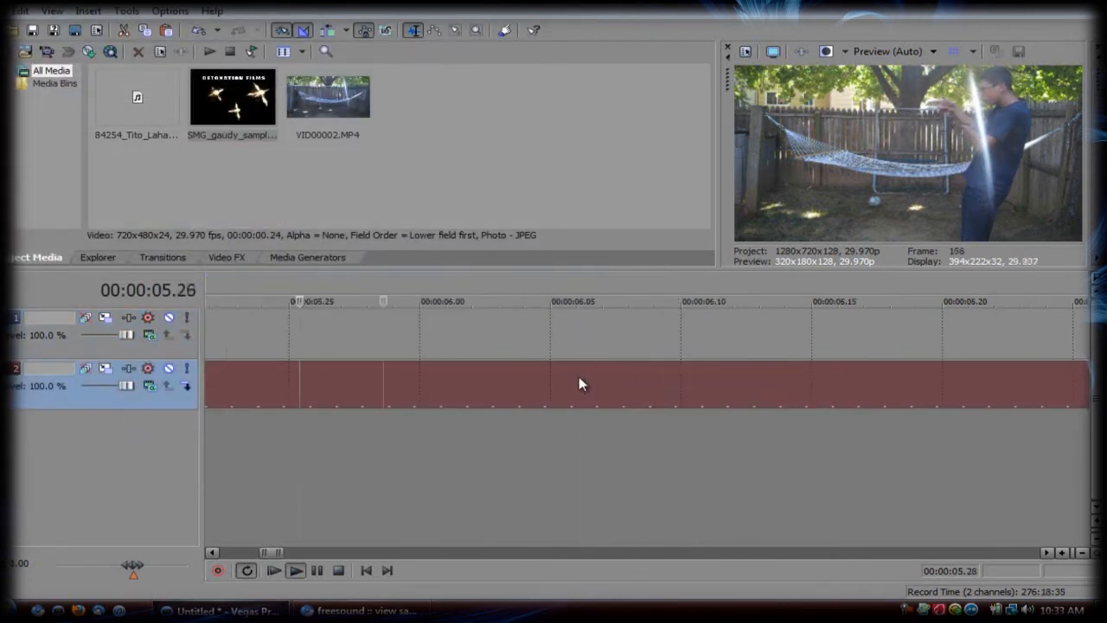
key(space)
scroll(572, 465, down, 6)
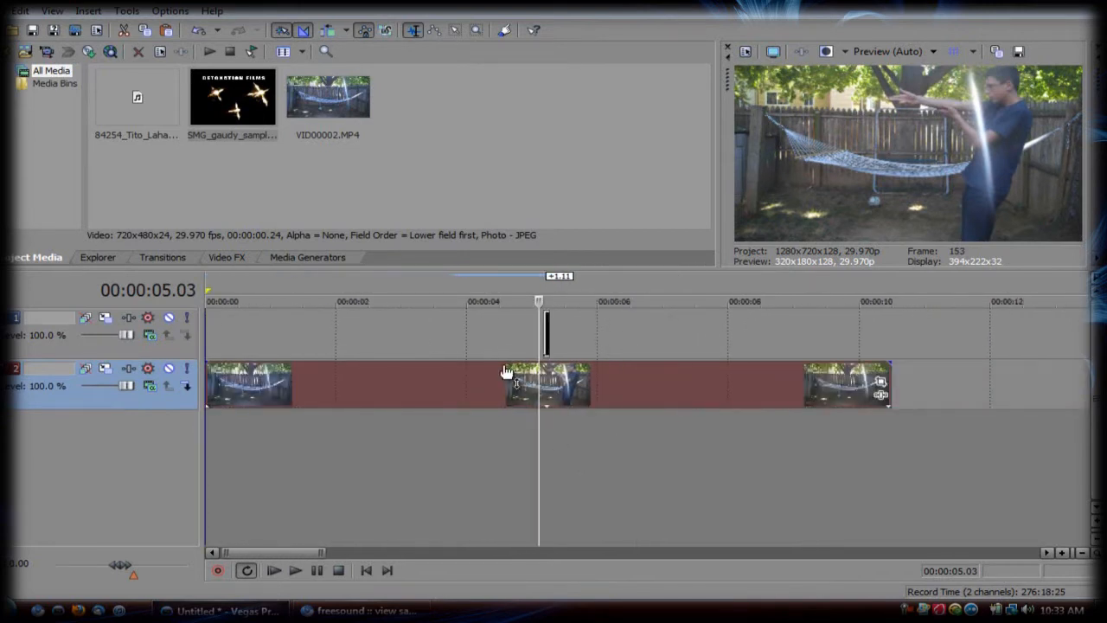
click(478, 385)
key(space)
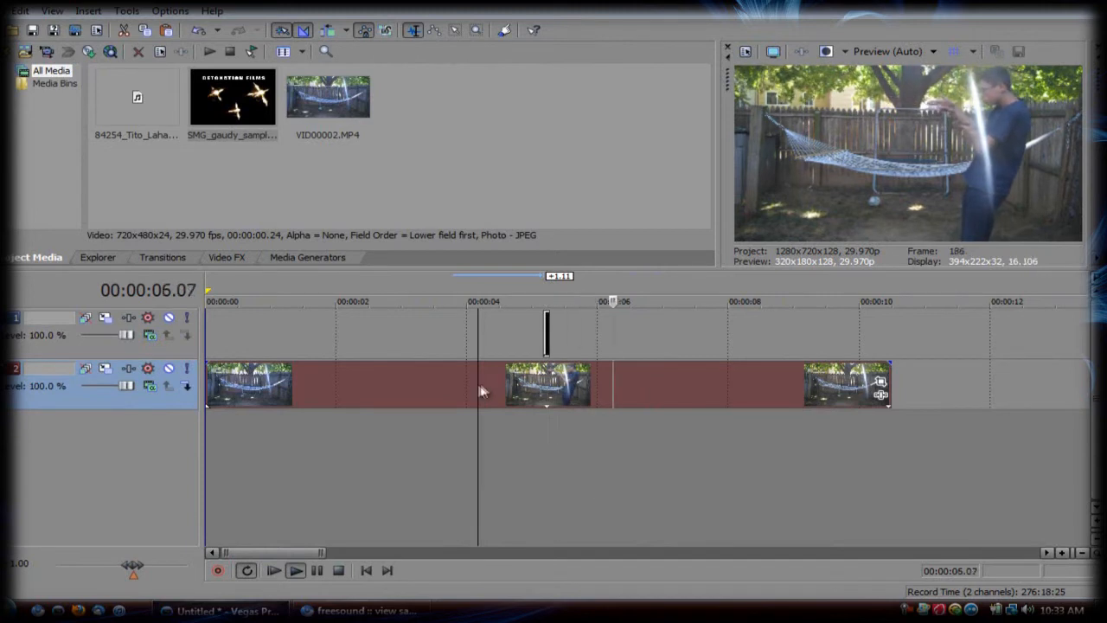
key(space)
key(space)
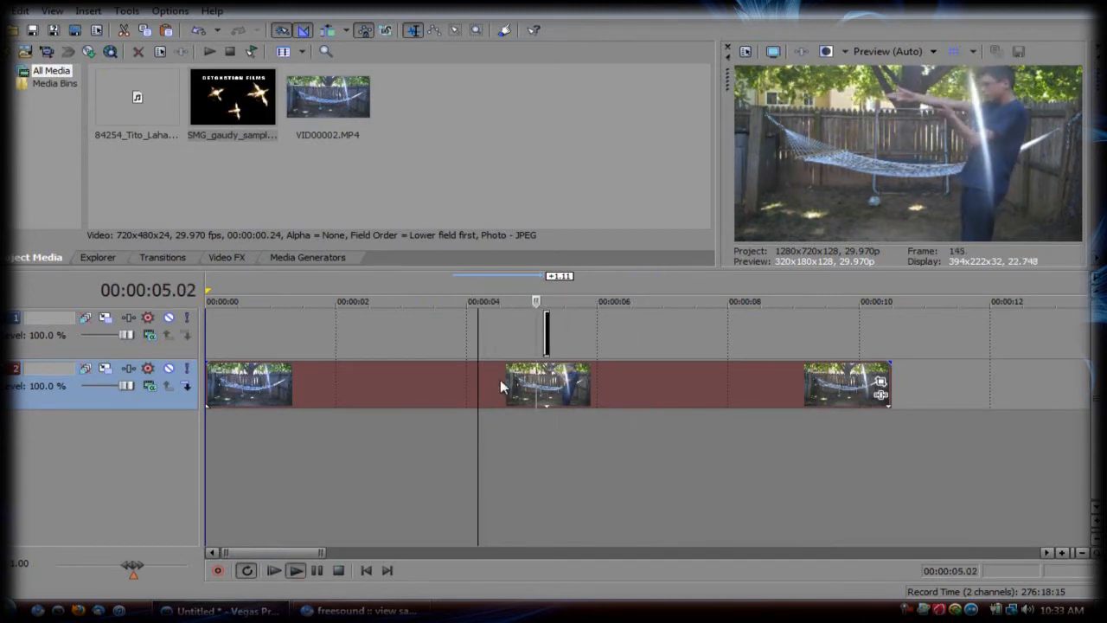
key(space)
Step: Add the 45 Smith Wesson gunshot sound to a new audio track below the video, near the muzzle flash clip
click(550, 332)
scroll(551, 335, up, 8)
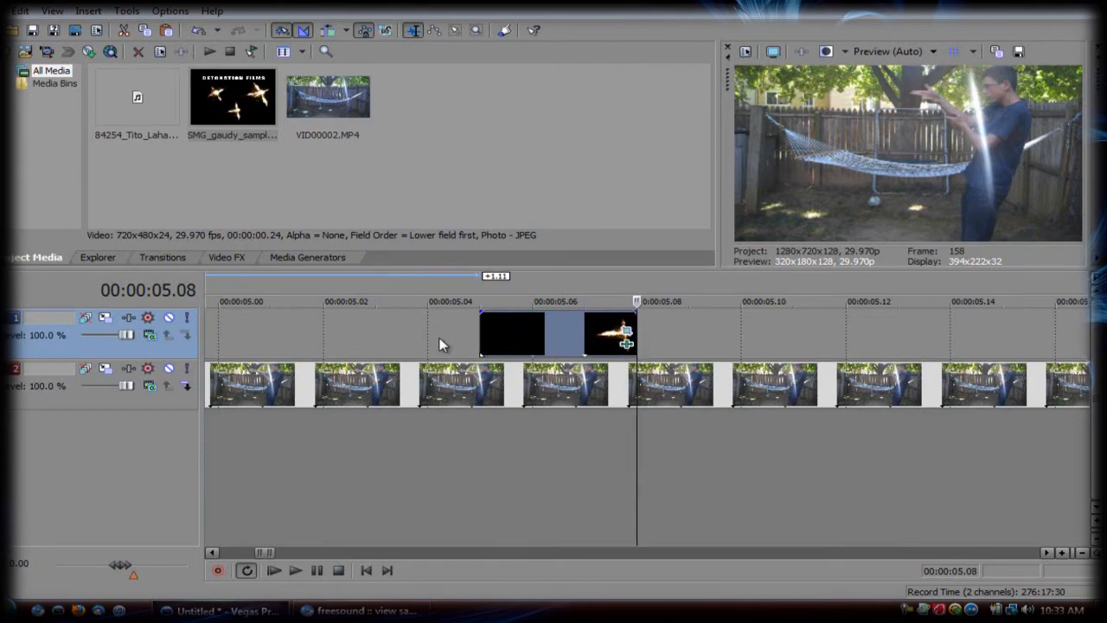
drag(131, 102, 232, 252)
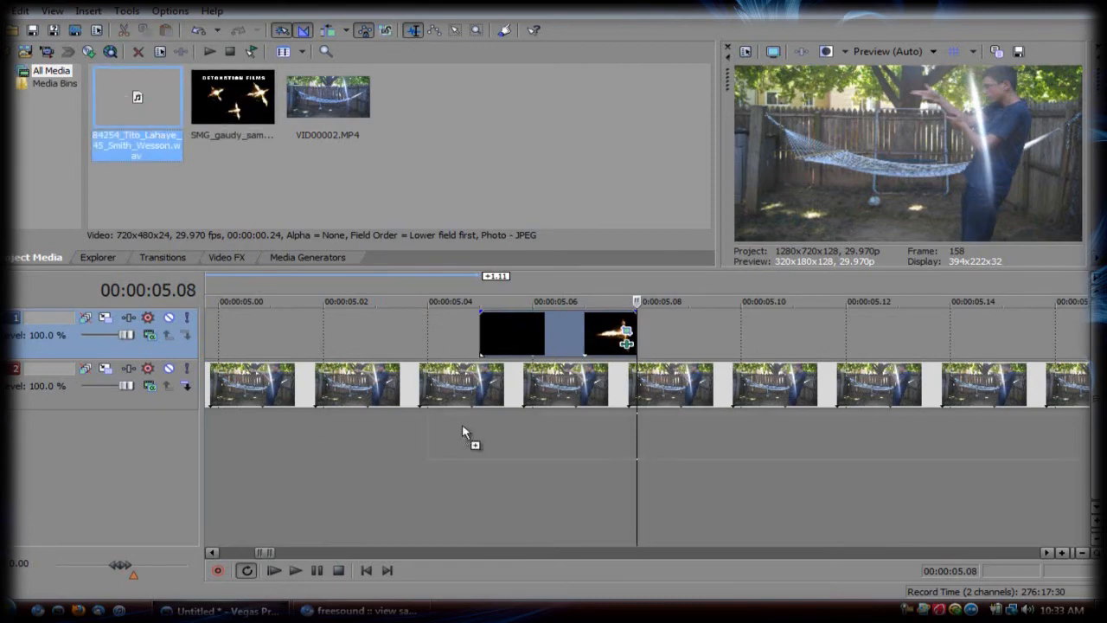
drag(469, 436, 474, 438)
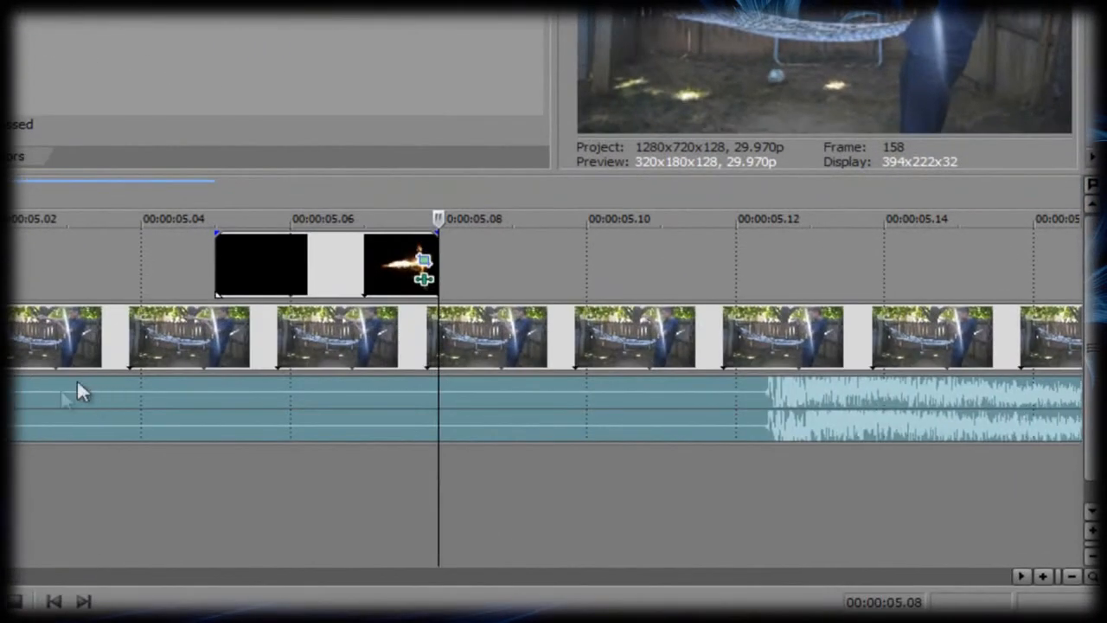
Step: Trim the gunshot sound's silent lead-in and align its burst with the start of the muzzle flash clip at 00:00:05.05
click(5, 402)
drag(4, 400, 230, 386)
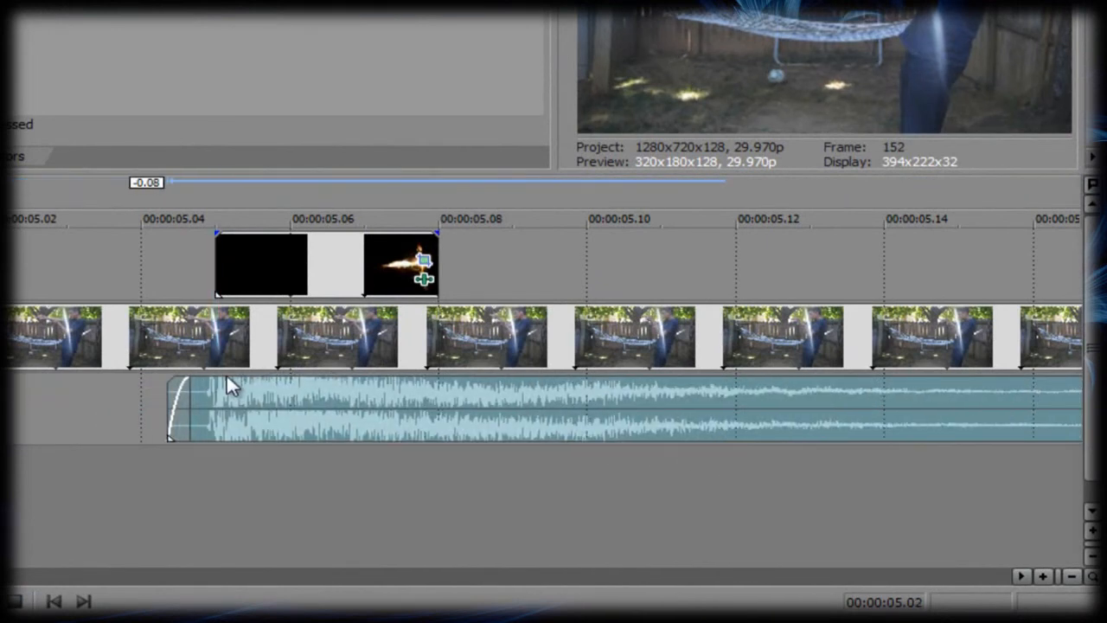
click(214, 268)
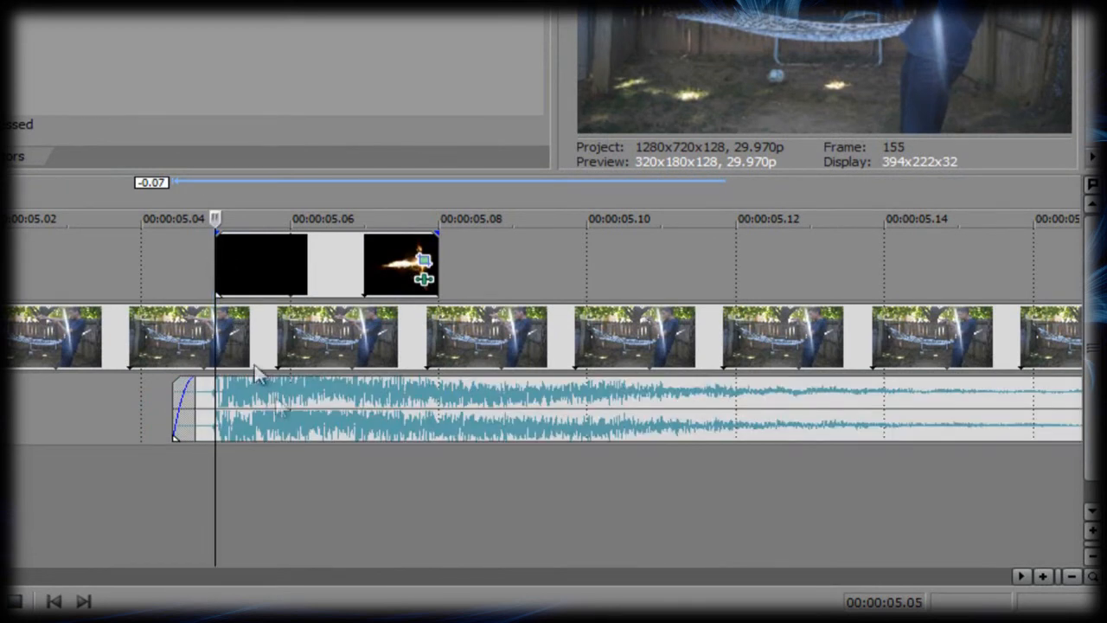
Step: Shorten the gunshot sound to end at about 00:00:06.00 and fade it out over most of its length
click(437, 249)
click(438, 401)
scroll(69, 497, down, 5)
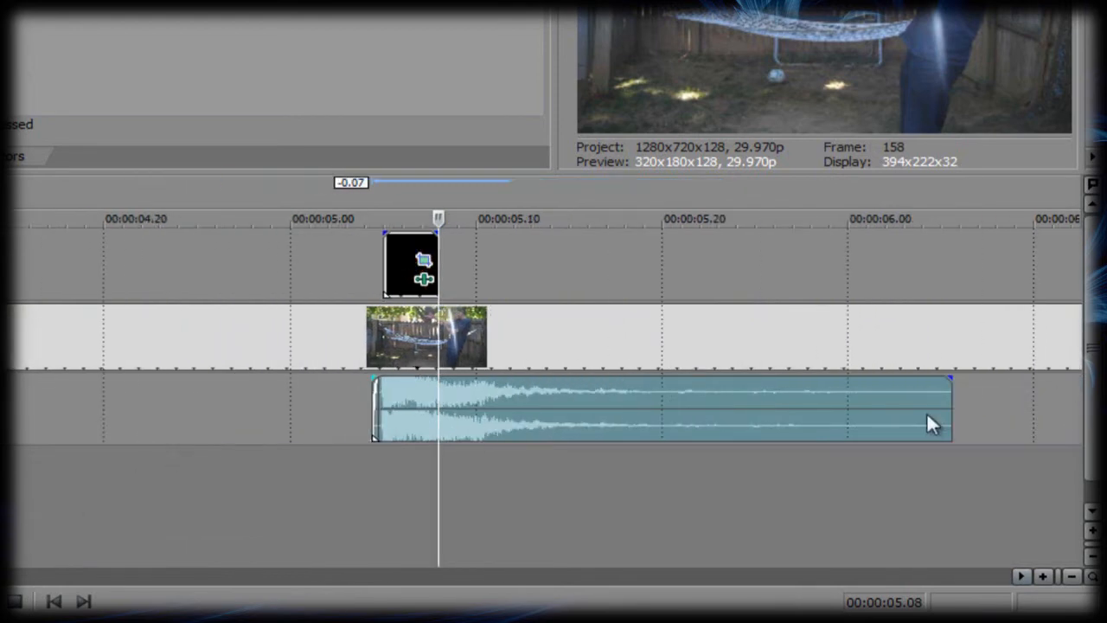
drag(951, 406, 442, 396)
Step: Play back the composited shot with the gunshot sound, including a full run from the start of the timeline
click(302, 344)
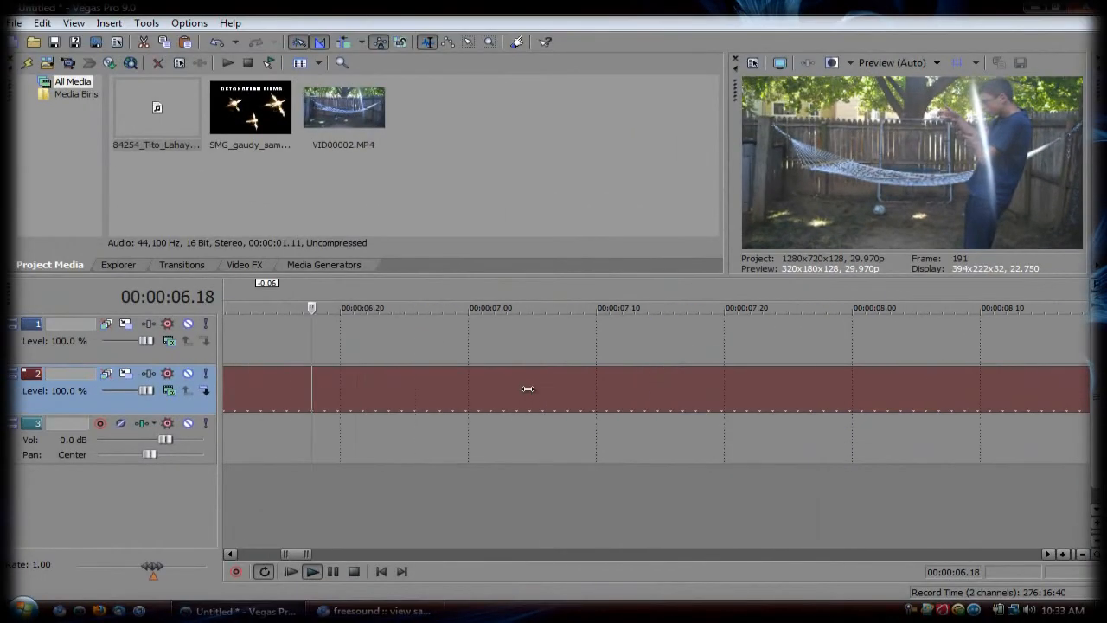
key(space)
scroll(628, 448, down, 5)
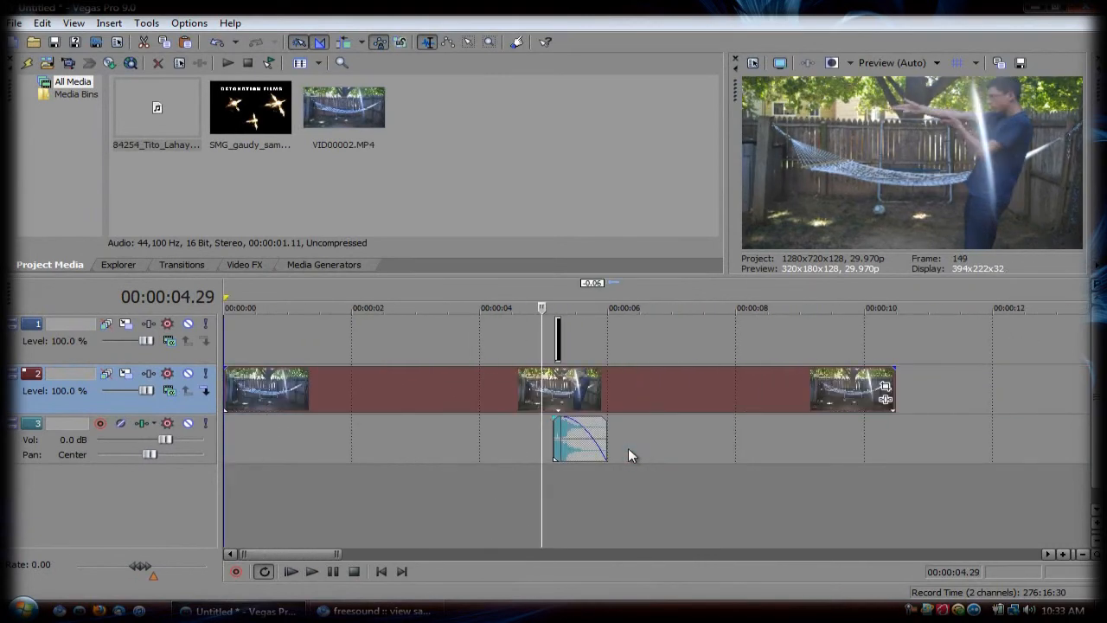
click(406, 381)
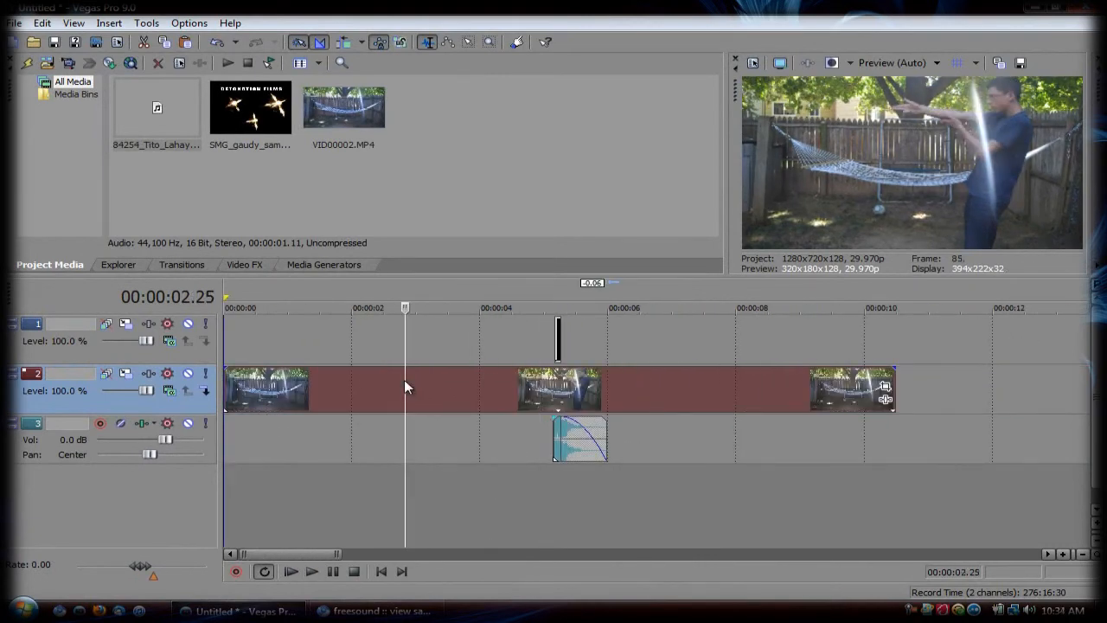
click(226, 380)
key(space)
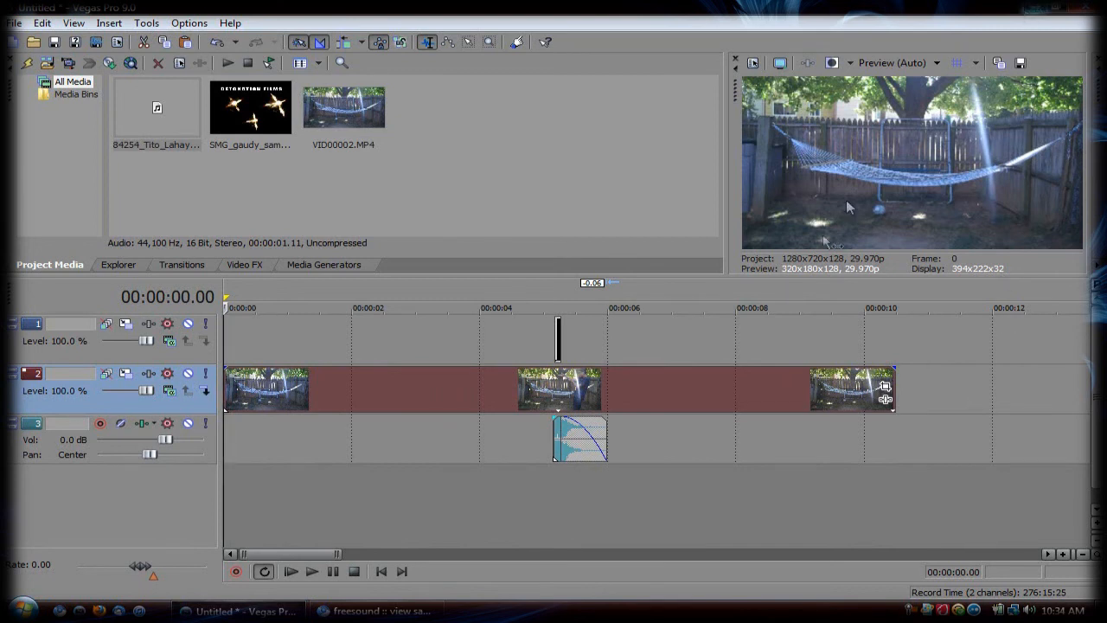
Step: Review the muzzle flash and sound clips, and place the playhead just before the flash at frame 150
click(559, 348)
click(580, 425)
click(596, 397)
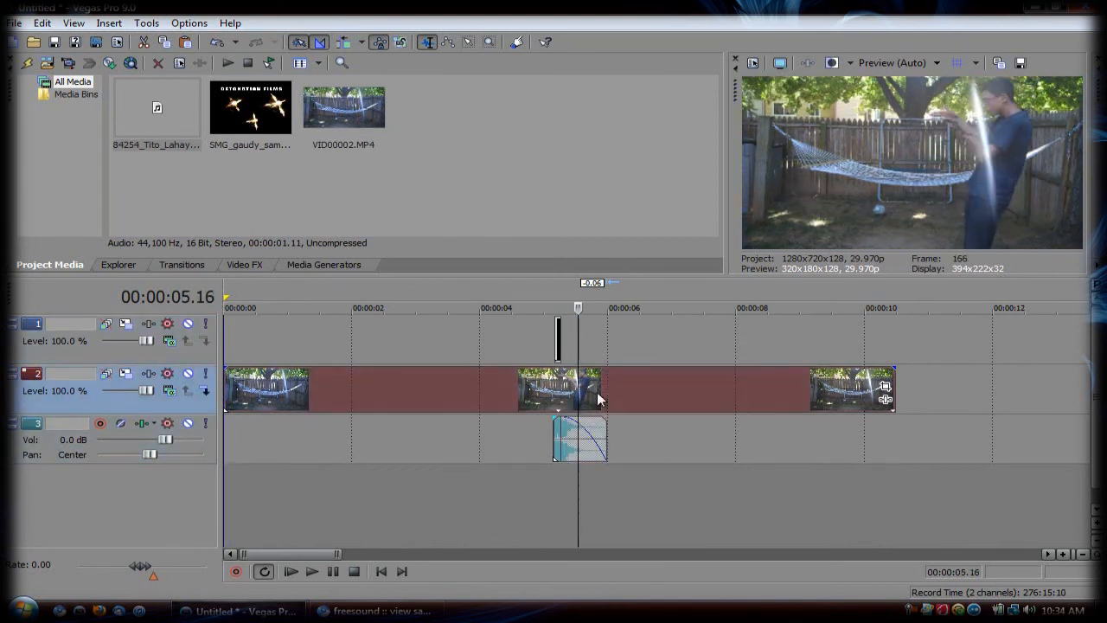
click(545, 387)
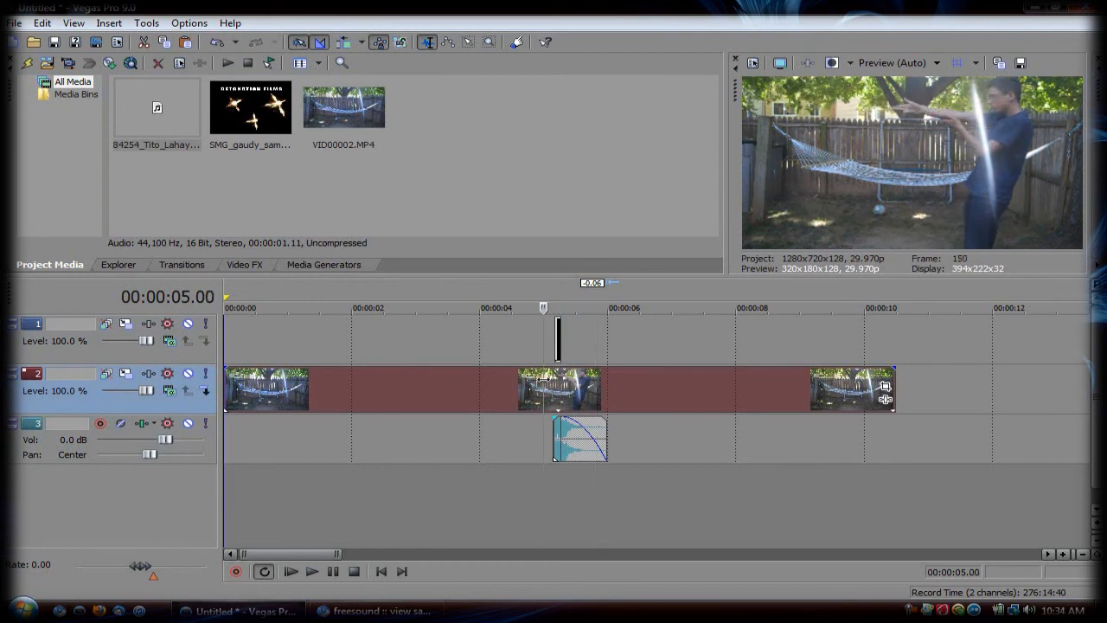